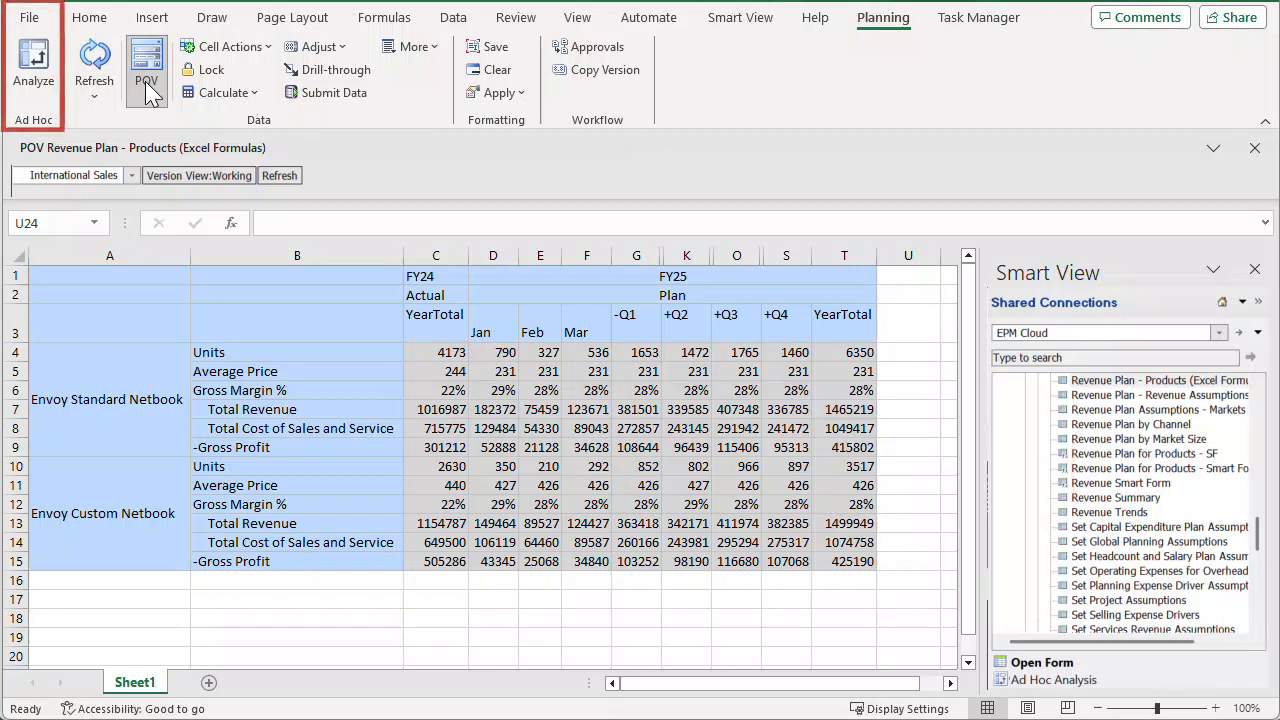
Start ad hoc analysis of the revenue plan form and calculate Envoy Custom Netbook's January Units in D10 as =D4*1.95.
left_click(35, 70)
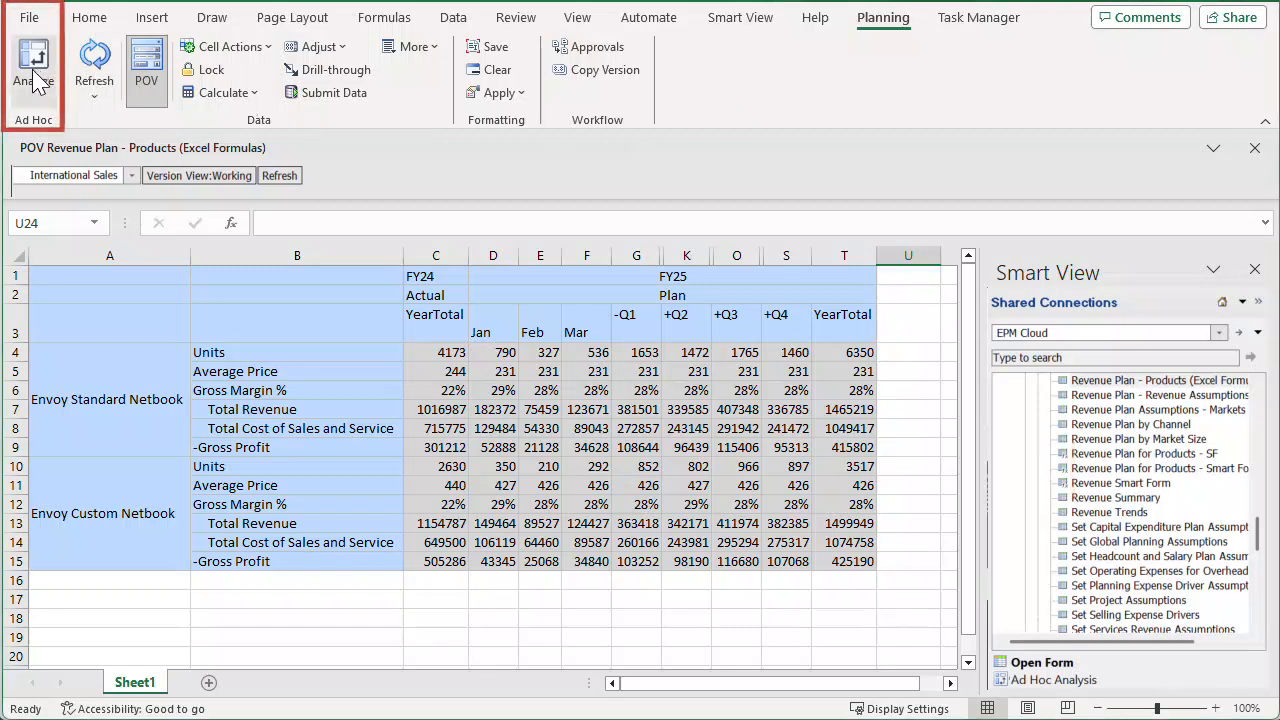
left_click(35, 72)
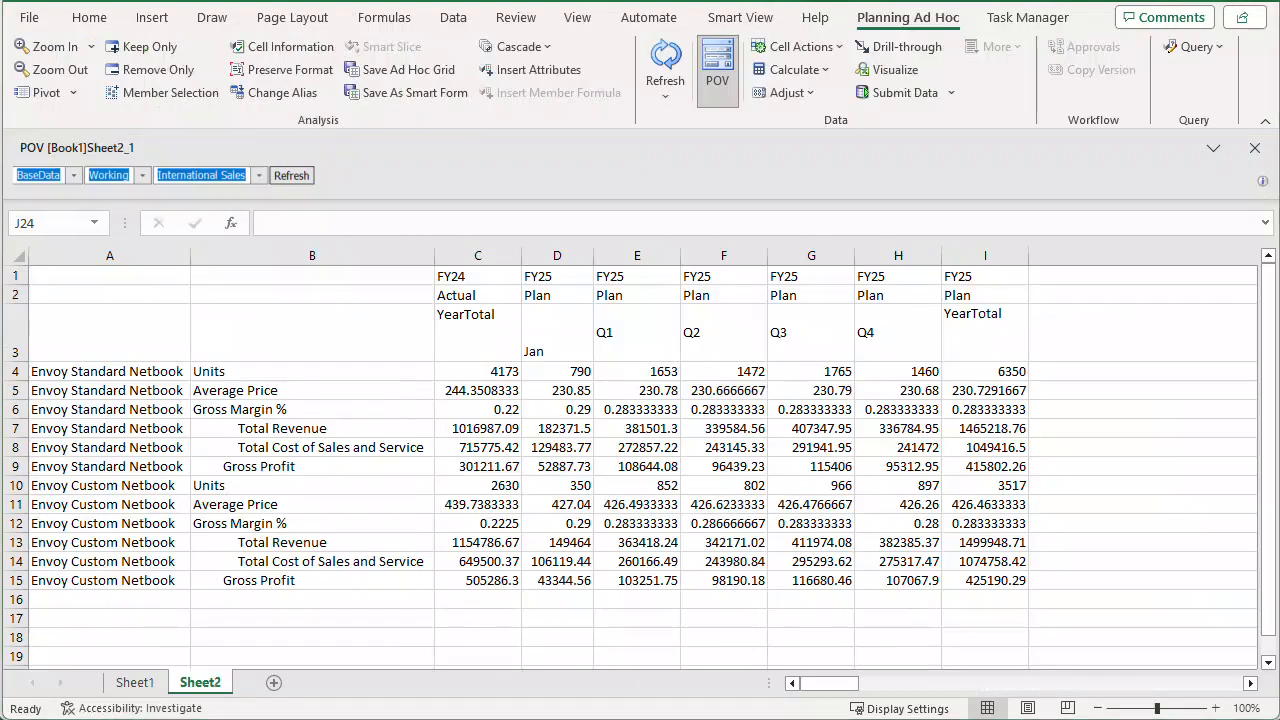
left_click(557, 485)
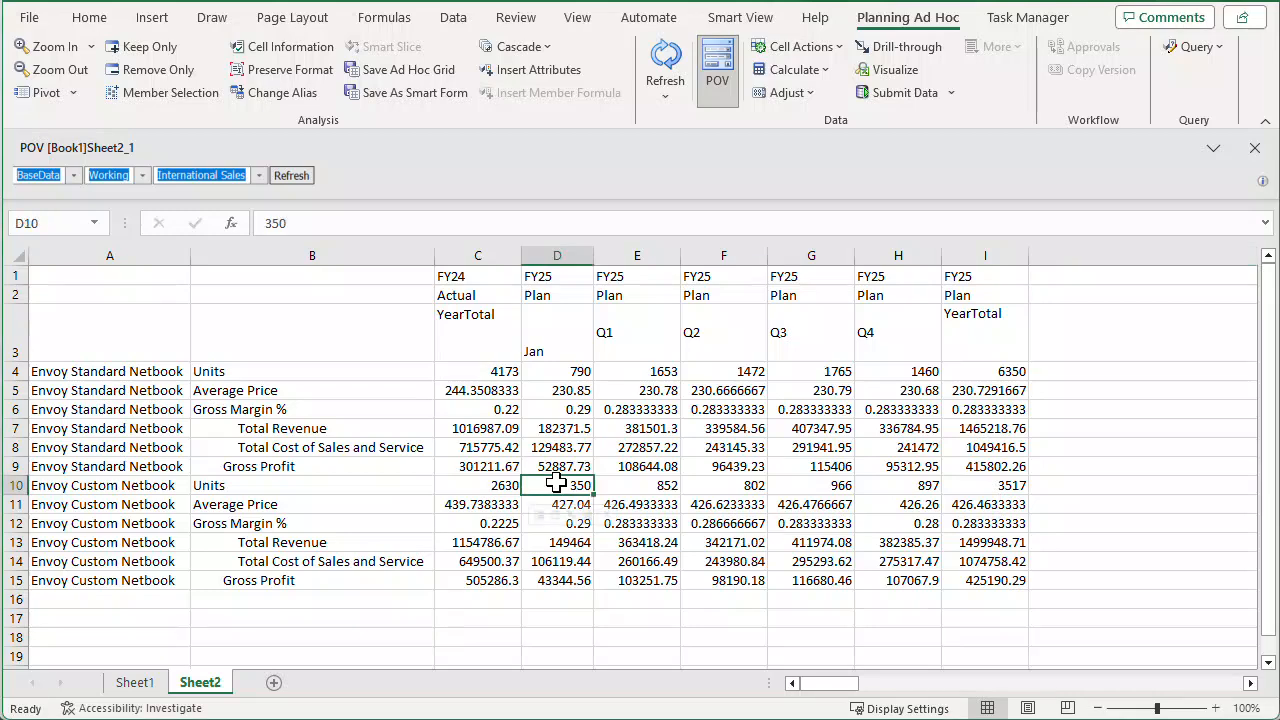
type("=d4")
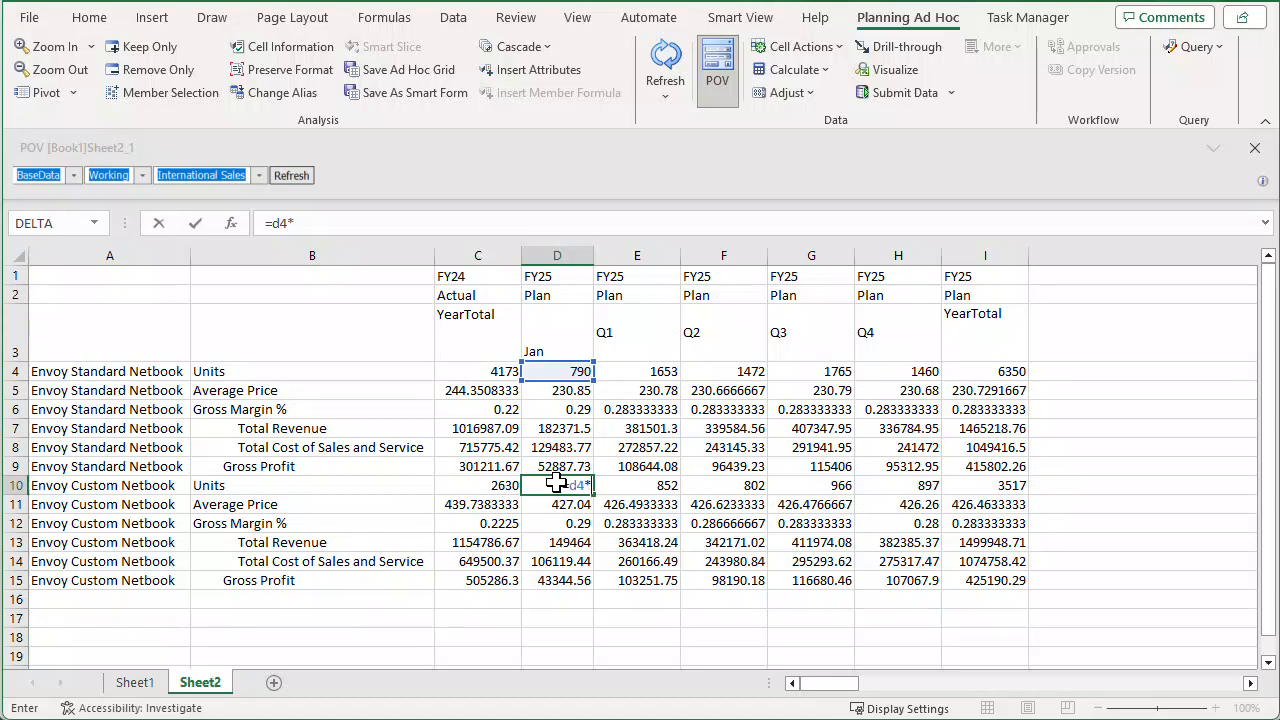
type("*1.95")
key("Return")
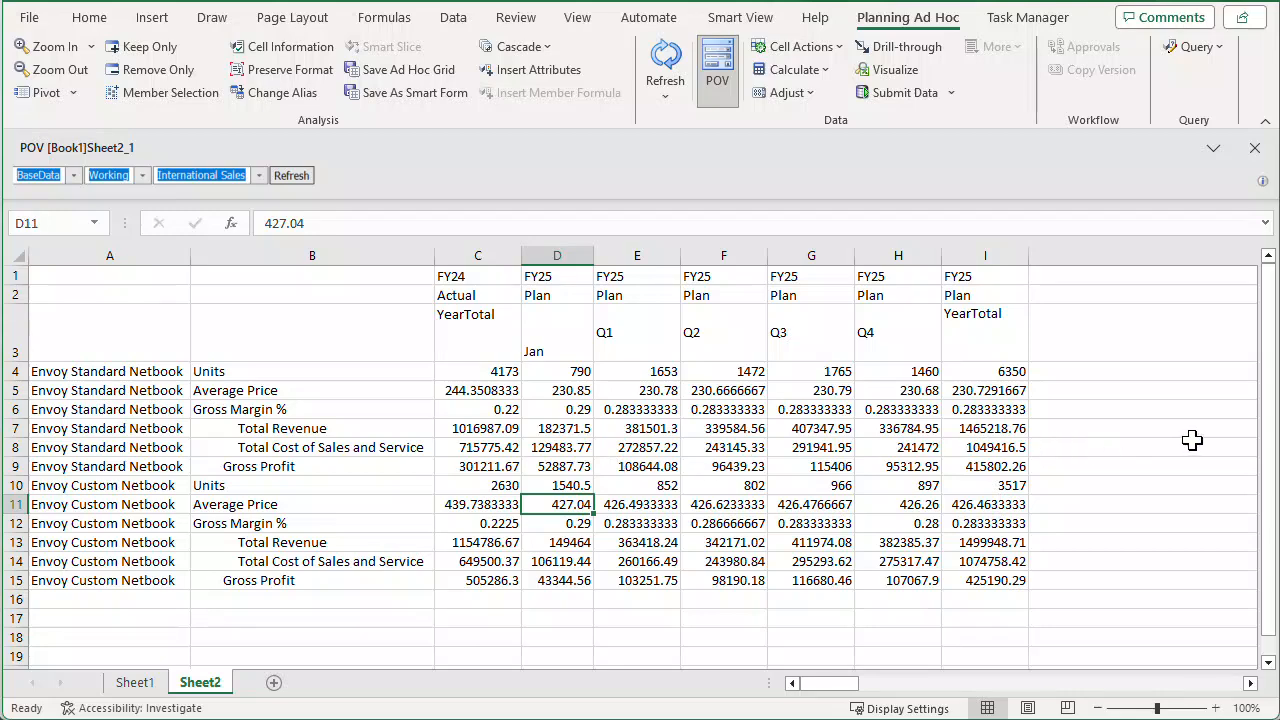
Refresh the ad hoc grid and submit its data, checking the formula in Envoy Custom Netbook's January Units cell.
left_click(673, 76)
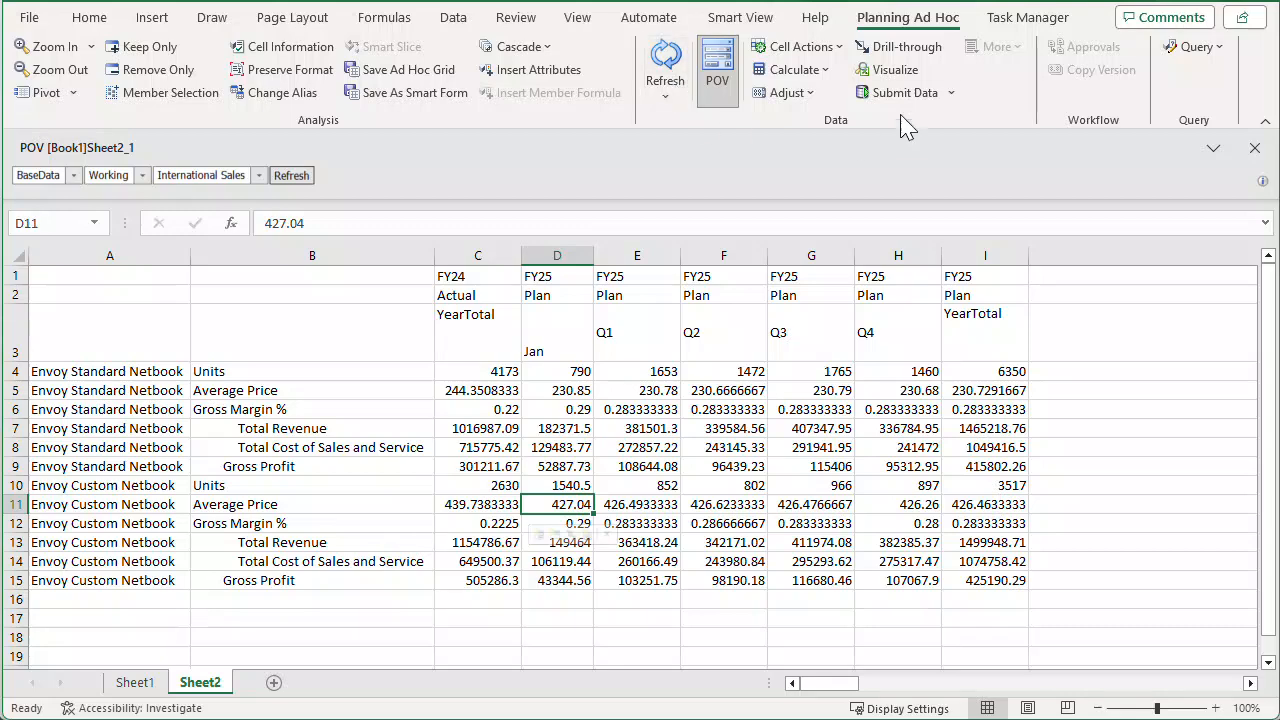
left_click(905, 93)
left_click(587, 481)
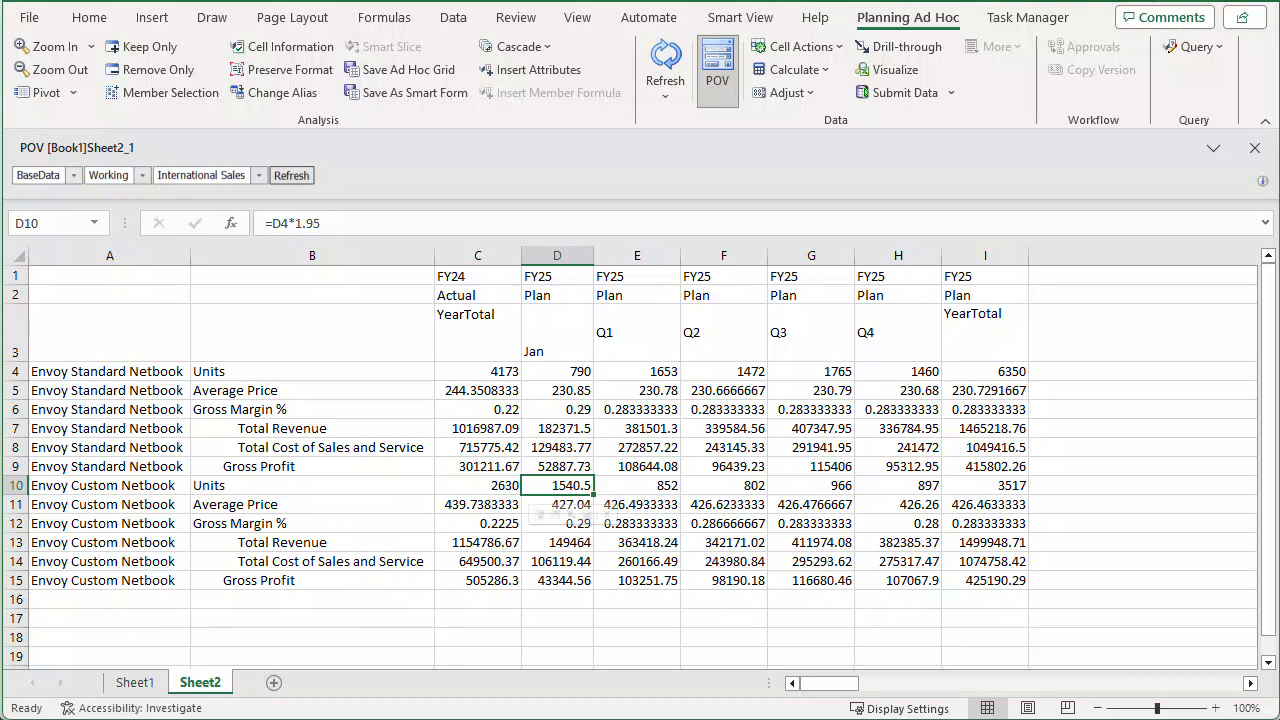
Insert a row below Envoy Standard Netbook's Gross Profit and label it "Commission Percent" in column B.
right_click(13, 489)
left_click(63, 686)
left_click(250, 485)
type("Co")
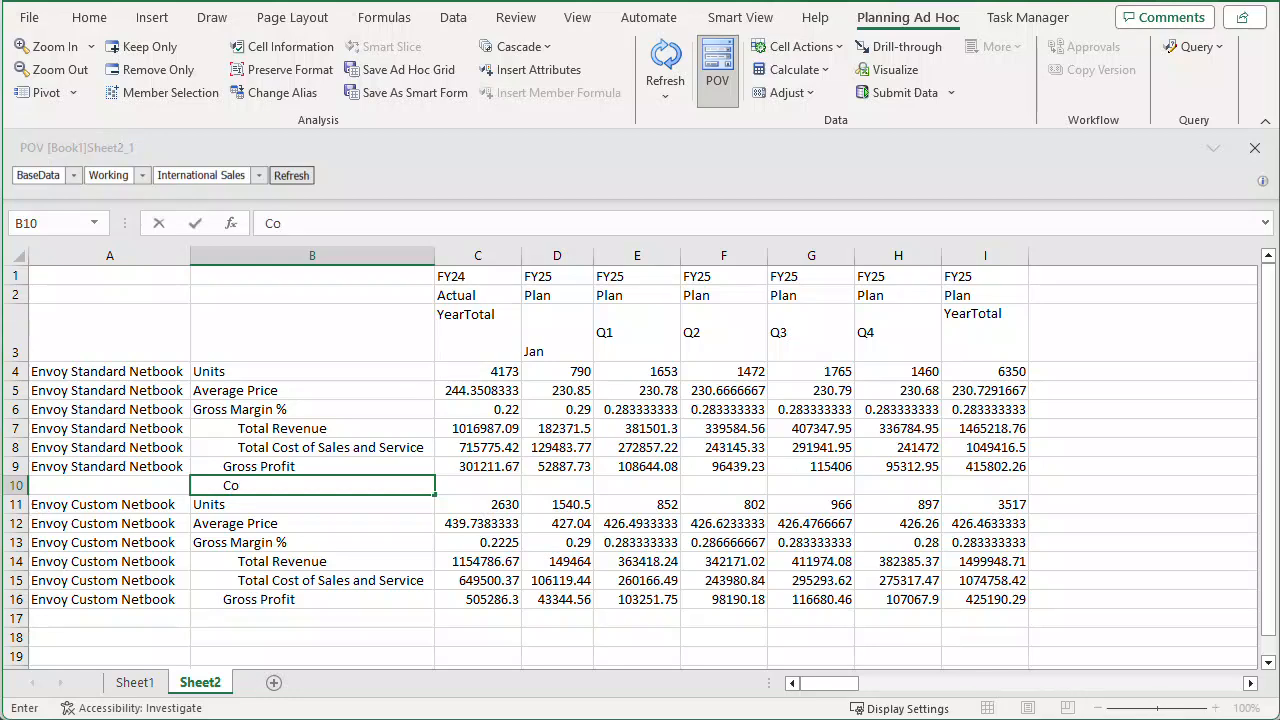
type("mmission Percent")
key("Tab")
Calculate the FY24 Commission Percent in C10 with =IF(C7<200000,0.05,IF(C7<400000,0.06,0.07)).
type("=IF(")
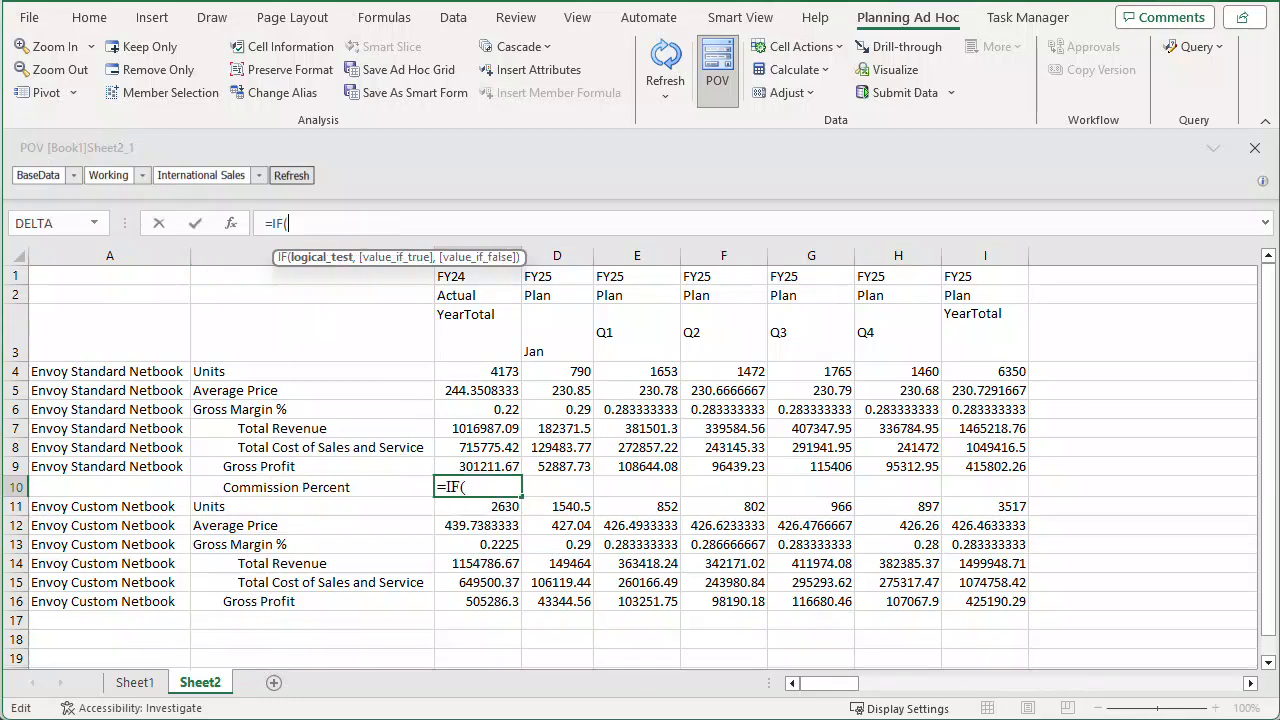
type("C7<200000,0.05,IF")
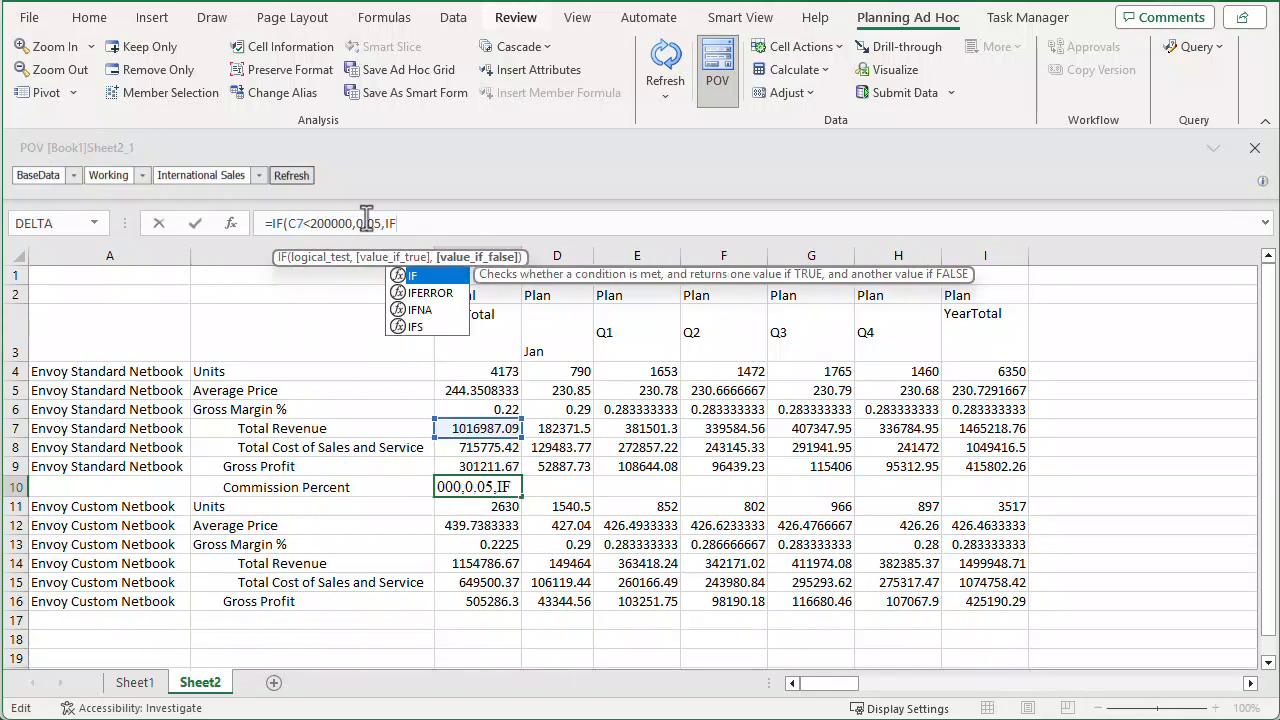
type("(C7<400000,0.06,0.07")
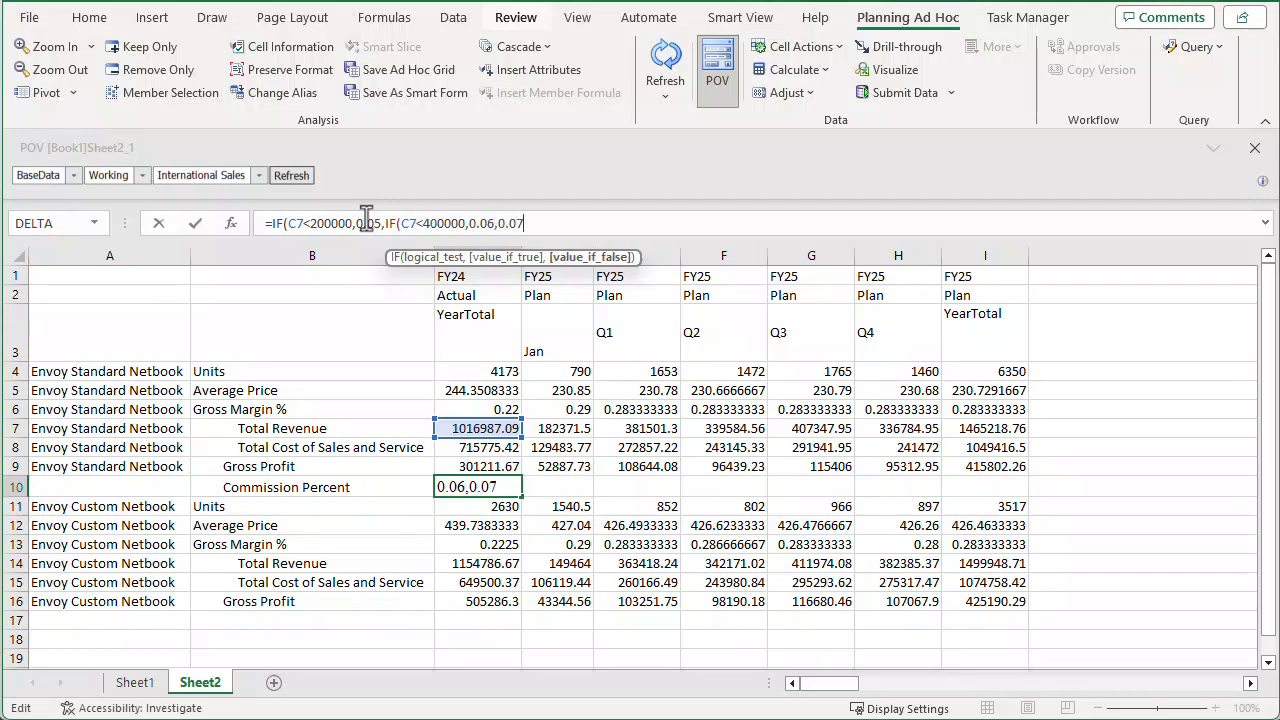
key("Return")
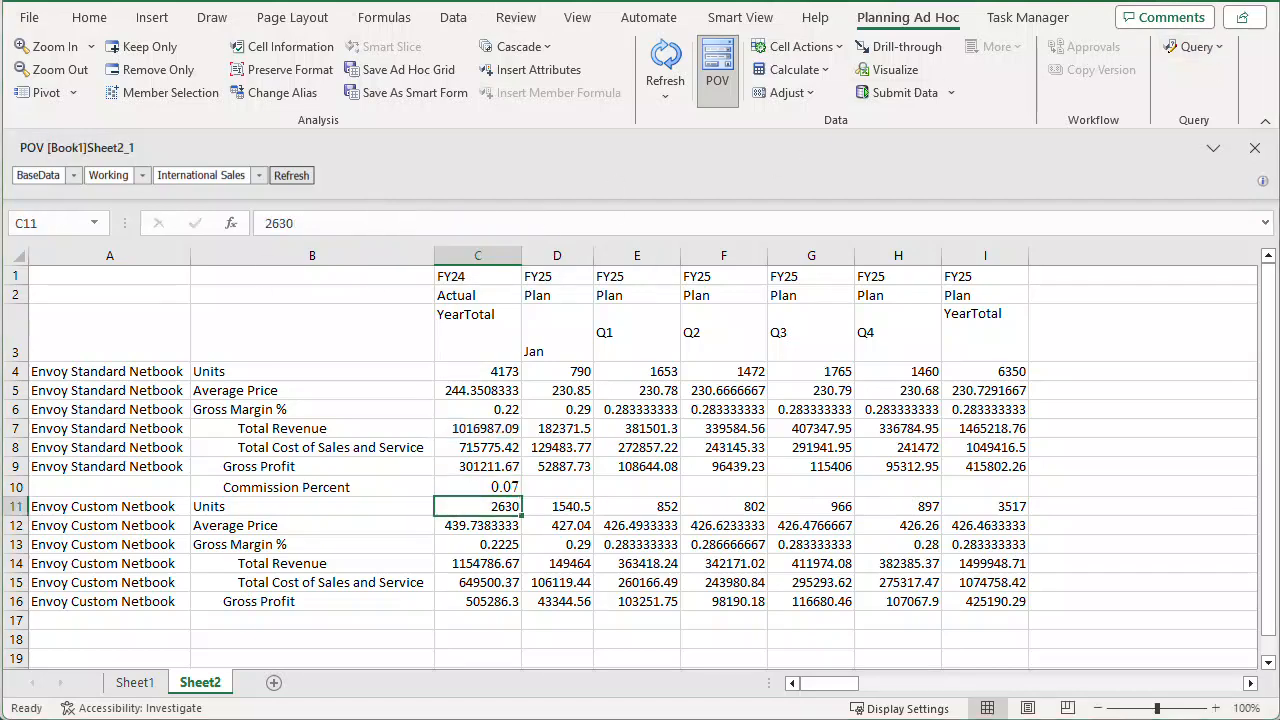
Format C10 as a percentage with 0 decimal places and fill its formula across the row to column I.
left_click(488, 490)
key("ctrl+1")
left_click(697, 312)
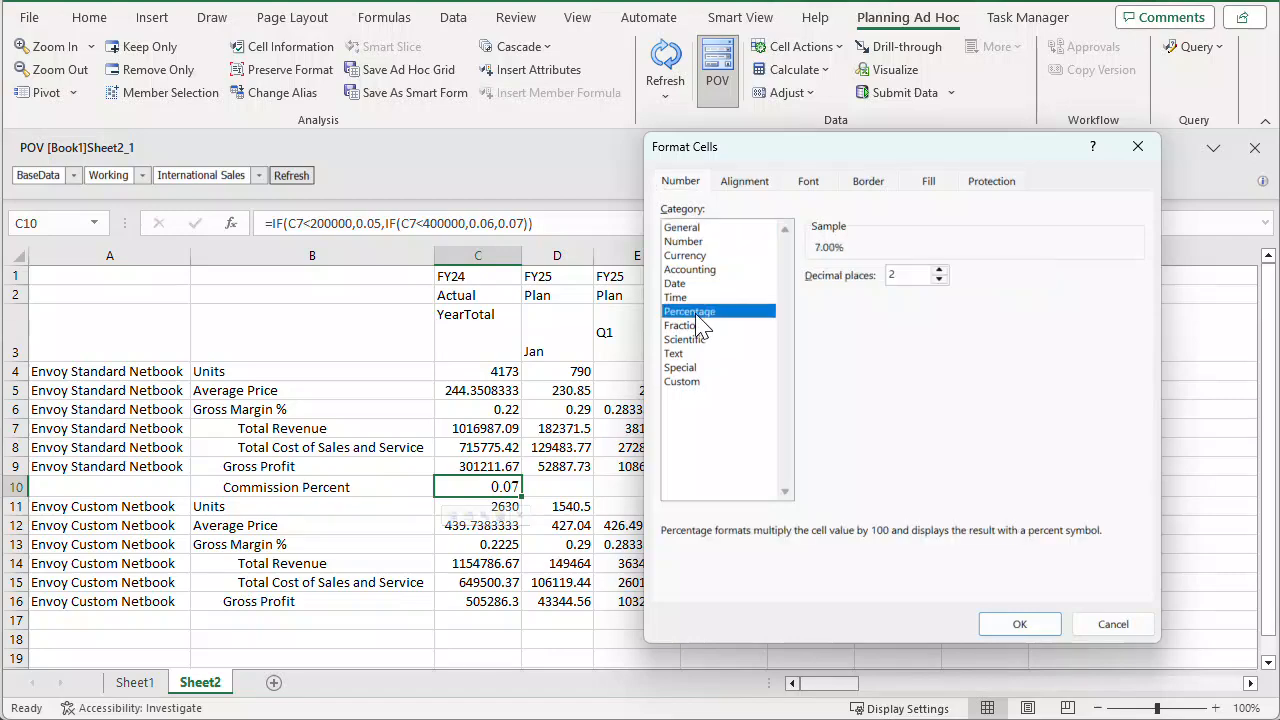
left_click(939, 280)
left_click(1005, 628)
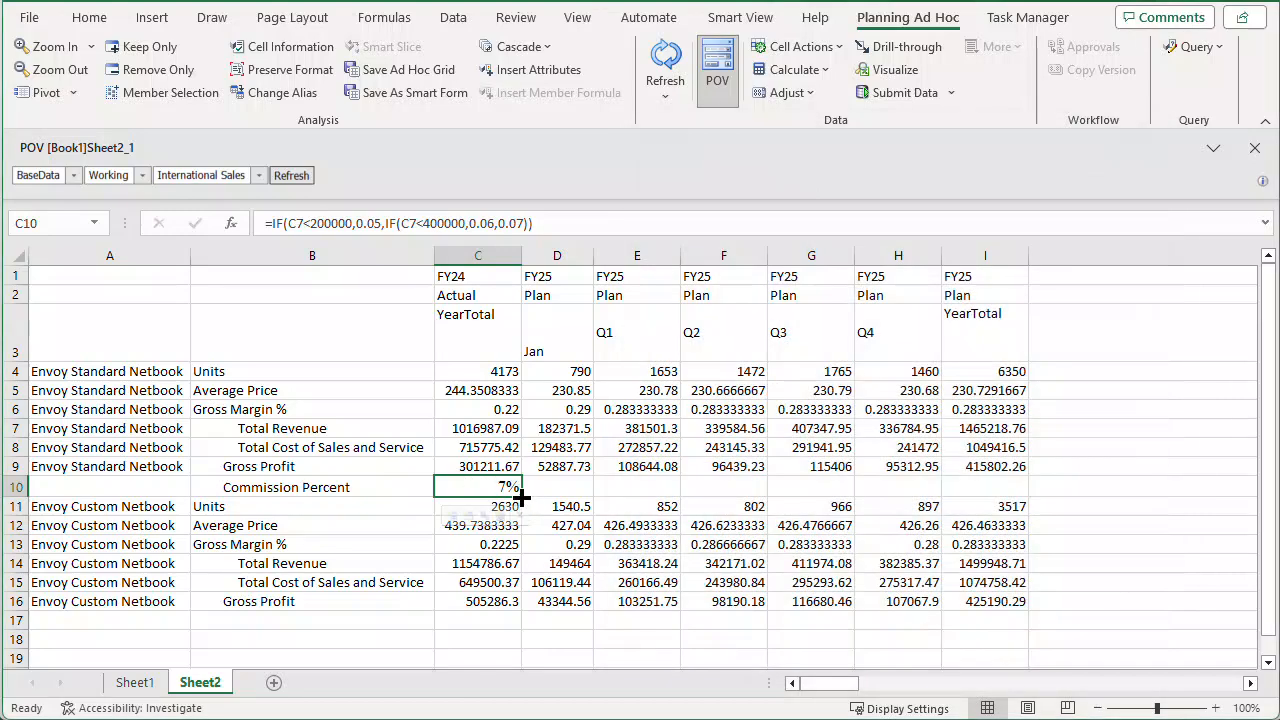
left_click_drag(521, 496, 999, 492)
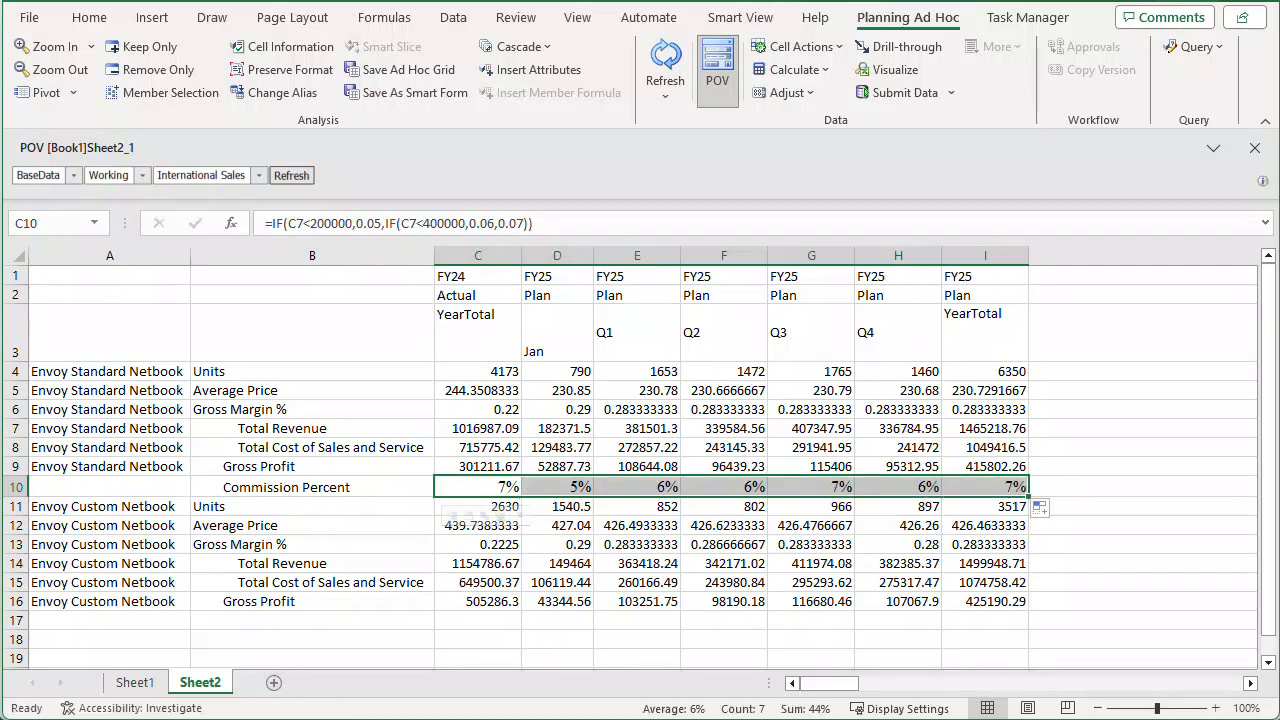
Add a "Commission" row below Commission Percent and calculate its FY24 value in C11 as =C7*C10.
left_click(237, 506)
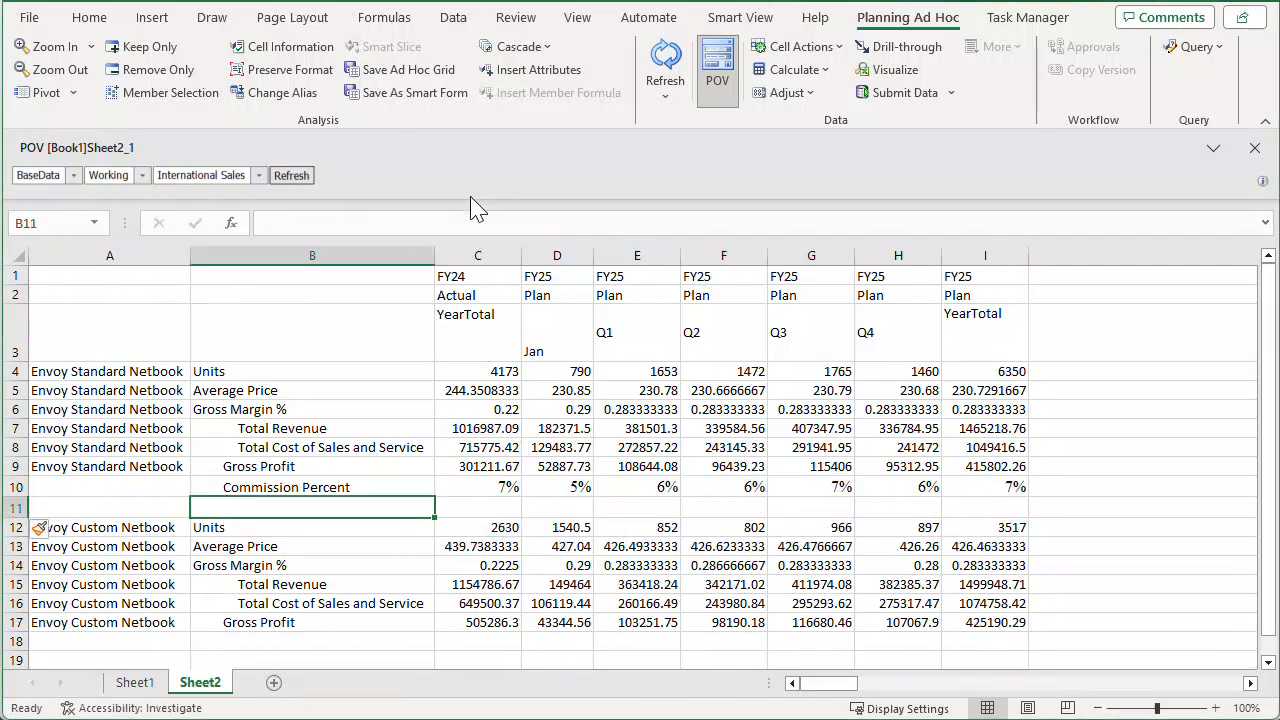
type("Commission")
key("Delete")
key("Tab")
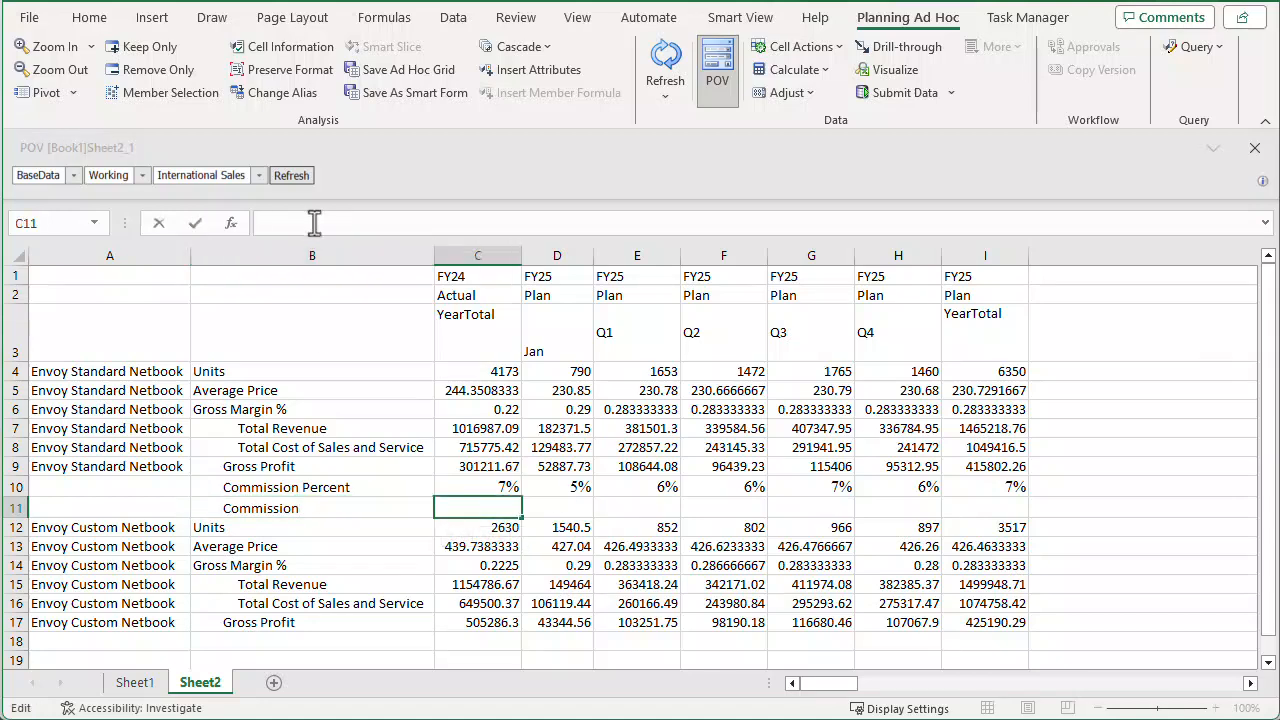
type("=C7*C10")
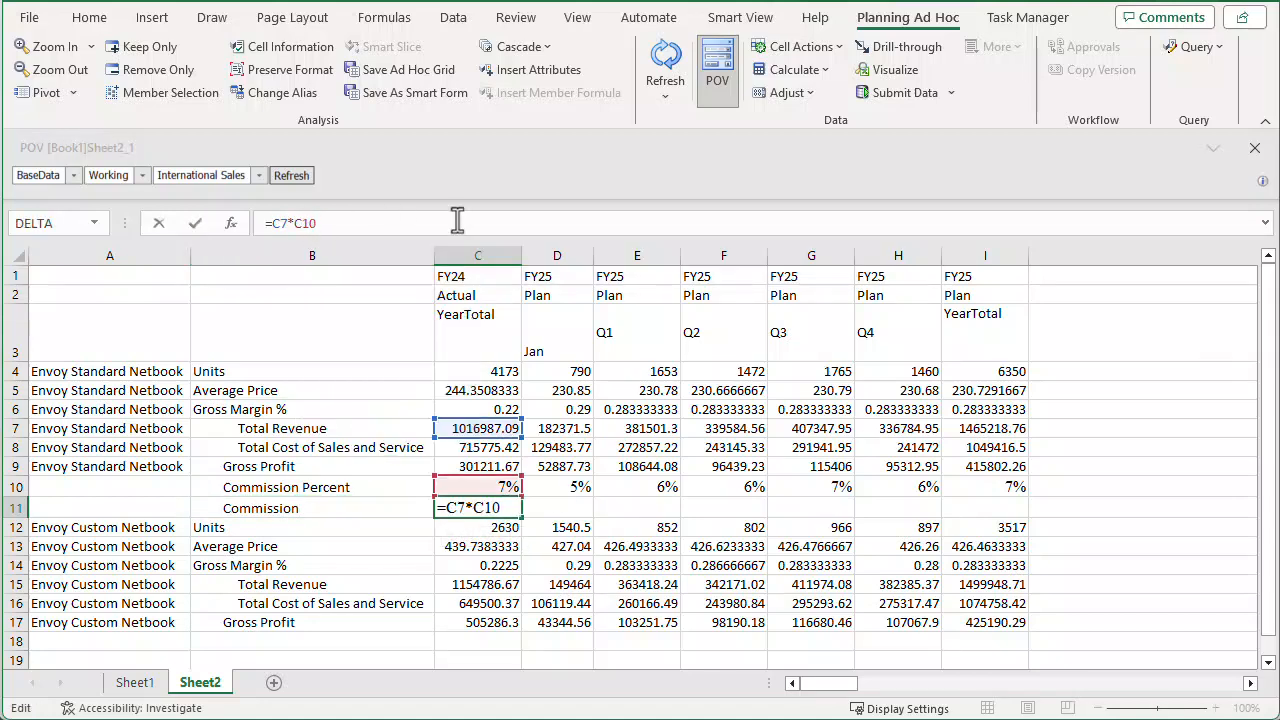
key("Tab")
Format C11 as Currency with 0 decimal places and no symbol, and fill its formula across to column I.
left_click(486, 507)
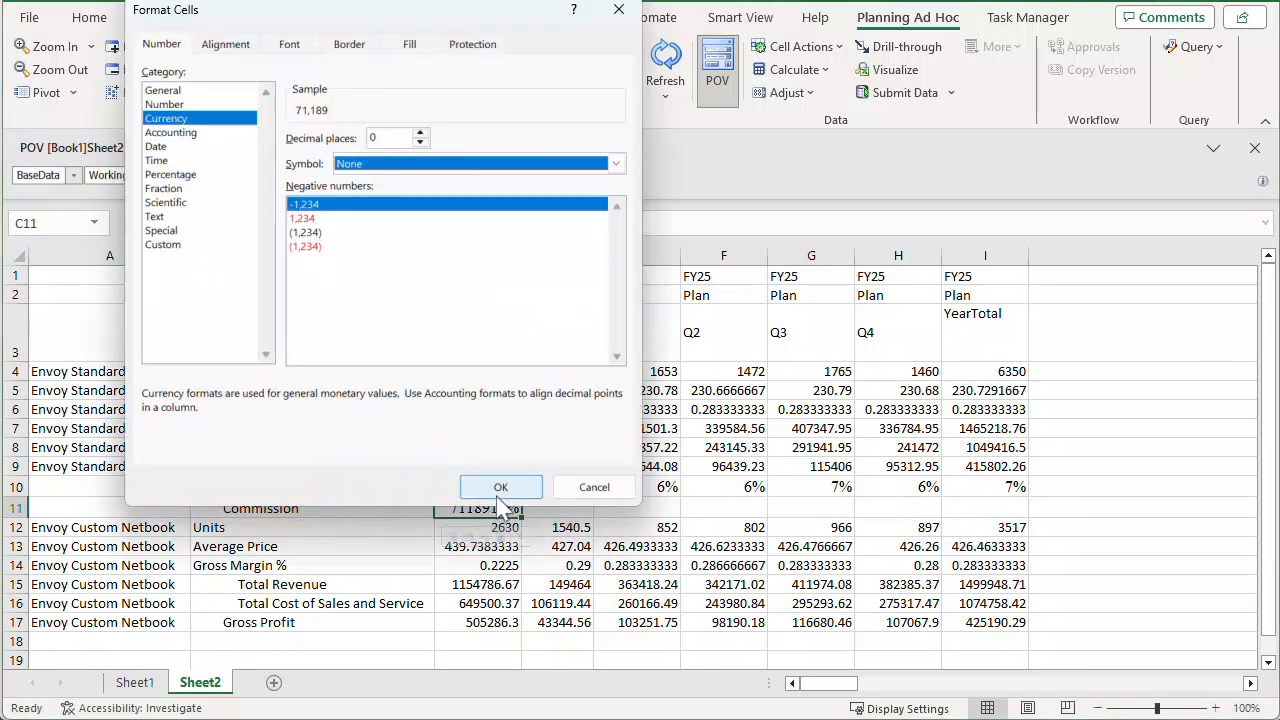
left_click(500, 487)
left_click_drag(521, 517, 1010, 508)
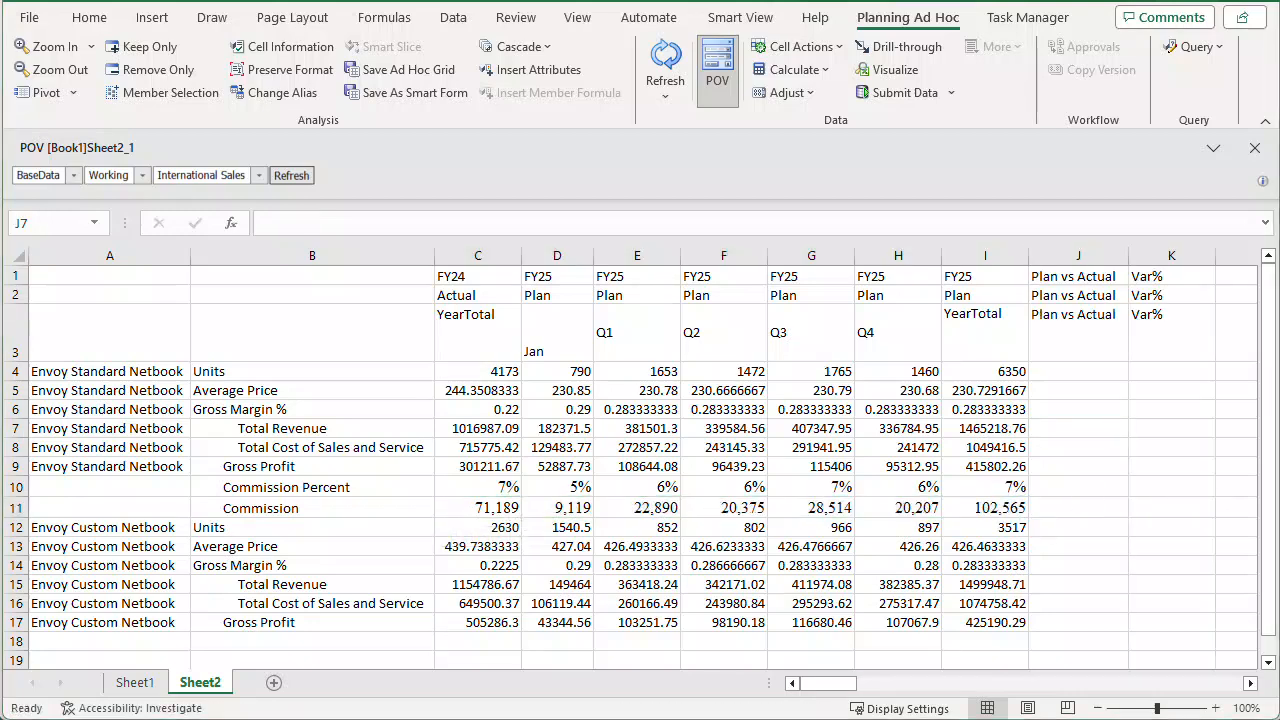
Calculate Envoy Standard Netbook's Total Revenue variances: Plan vs Actual in J7 as =I7-C7 and Var% in K7 as =J7/C7.
left_click(1053, 424)
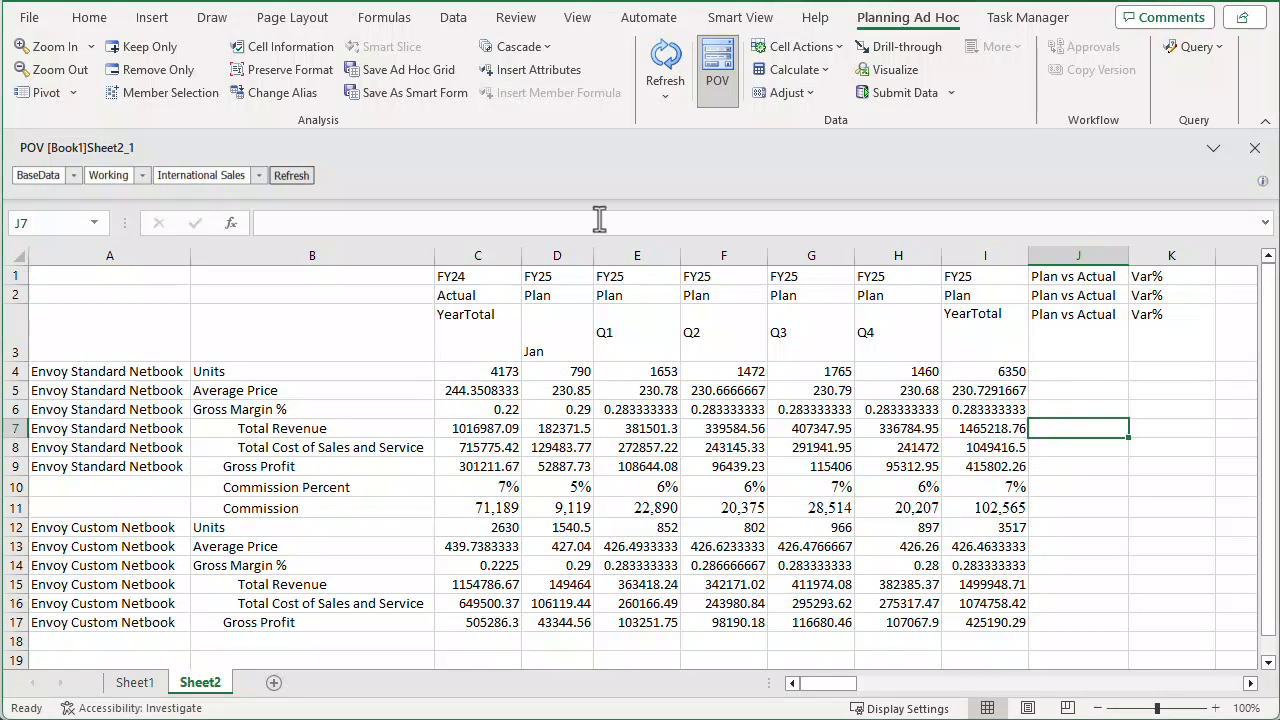
type("=I7-C7")
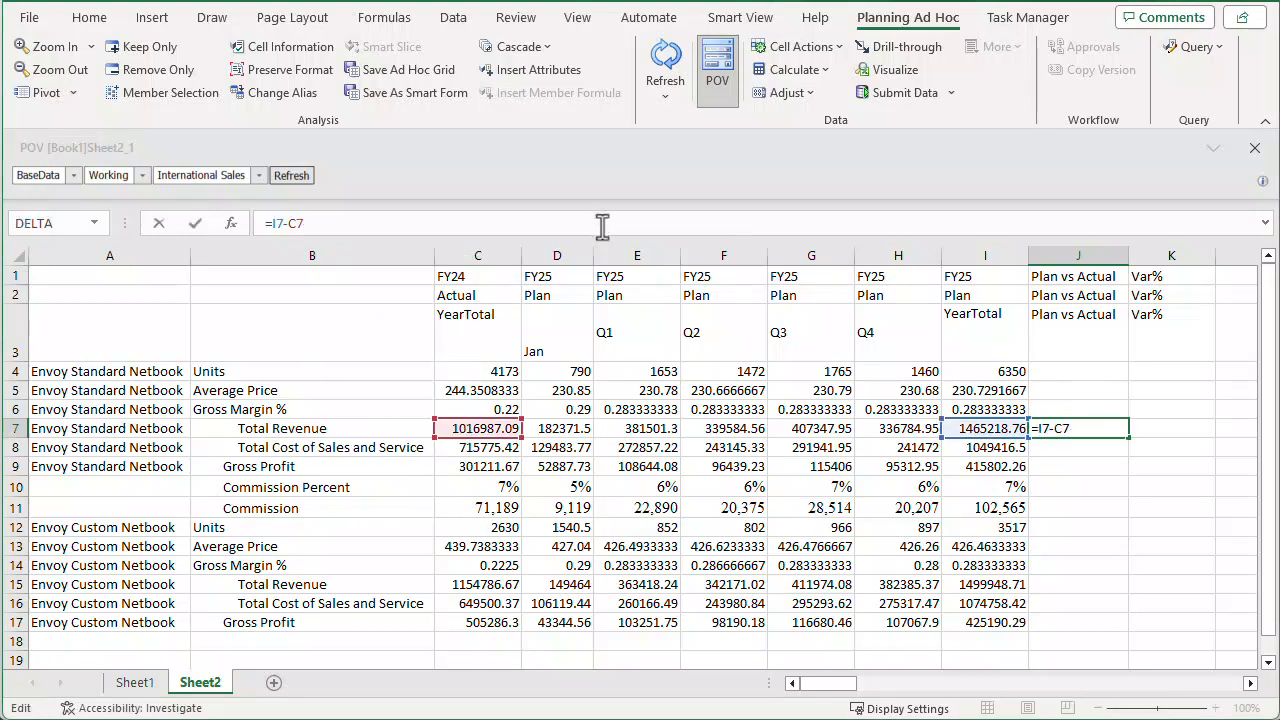
key("Return")
key("Up")
key("Right")
type("=J7/C7")
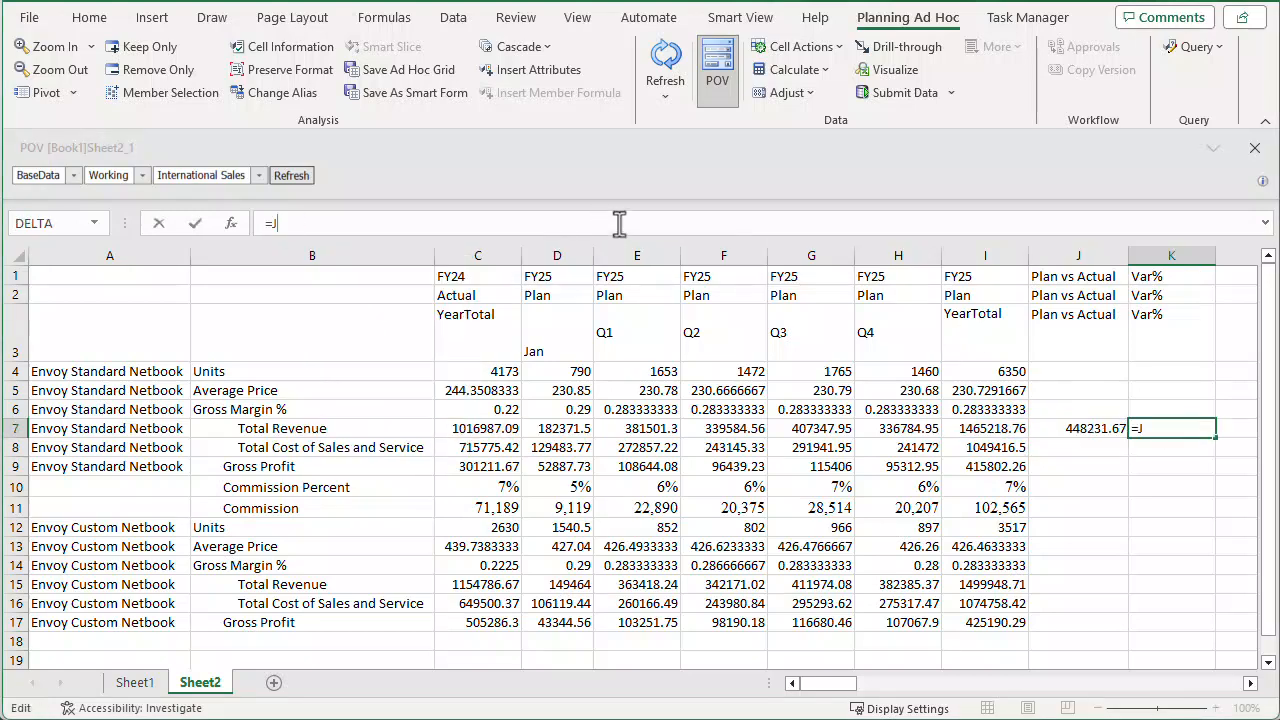
key("Return")
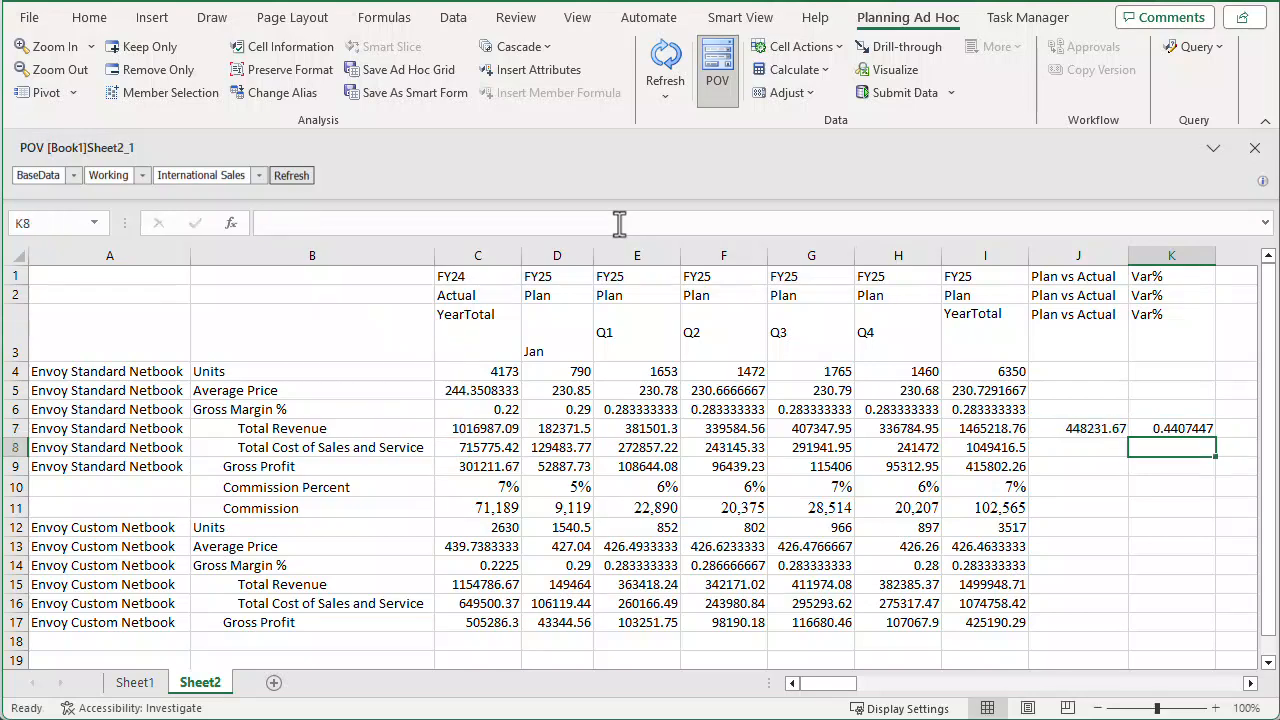
Format the Plan vs Actual value in J7 as Currency with 0 decimal places and no symbol.
left_click(1069, 430)
key("ctrl+1")
left_click(548, 274)
left_click(798, 299)
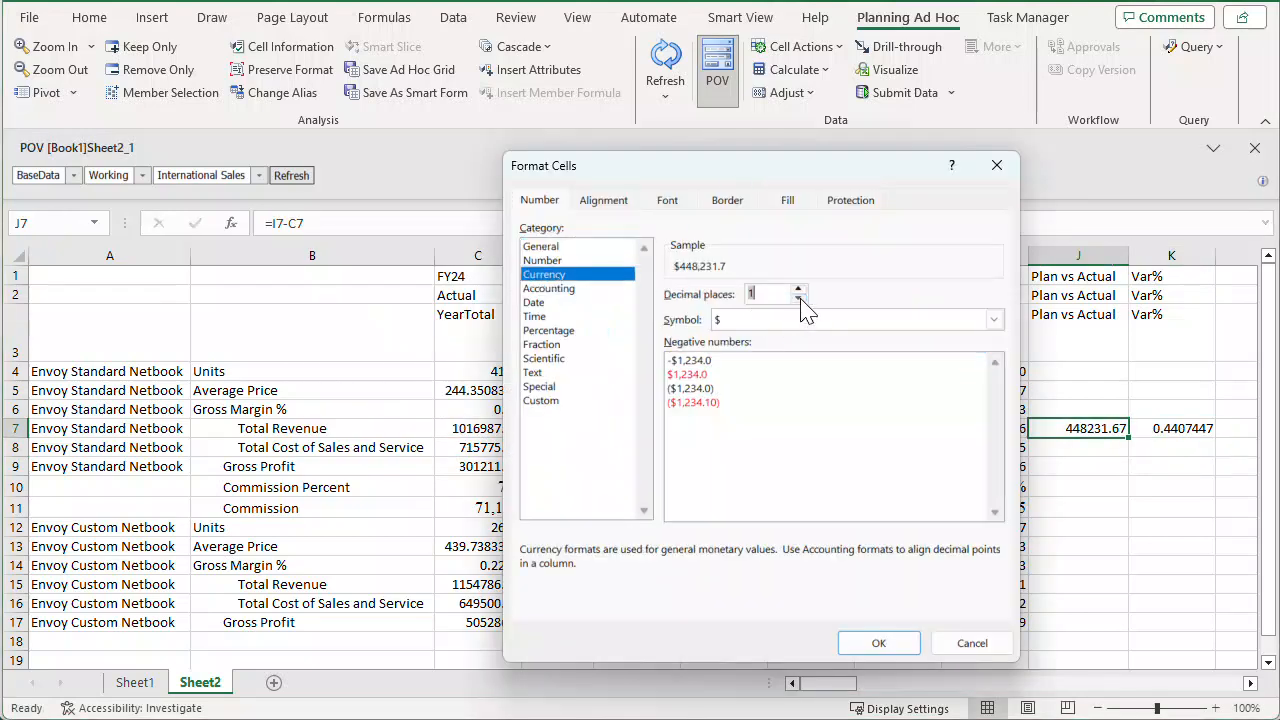
left_click(798, 299)
left_click(800, 320)
left_click(795, 346)
left_click(897, 648)
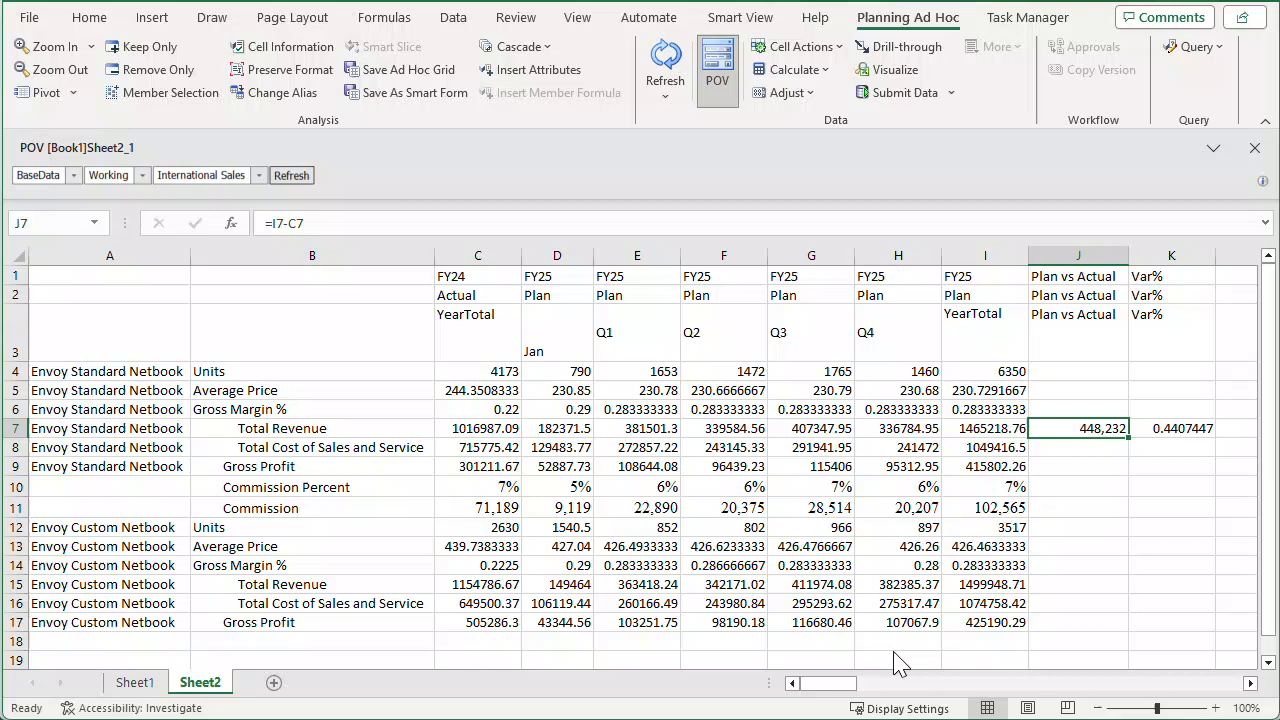
Format the Var% value in K7 as a percentage with 0 decimal places.
left_click(1172, 430)
key("ctrl+1")
left_click(649, 328)
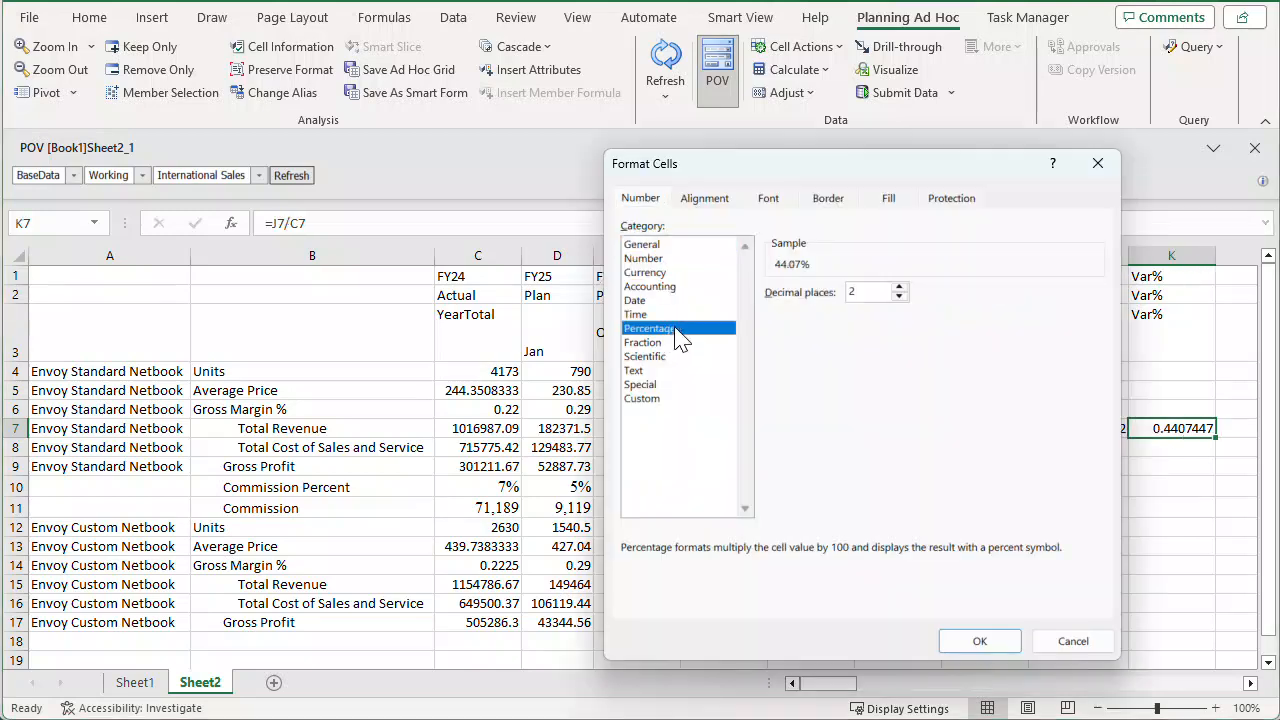
left_click(899, 297)
left_click(899, 297)
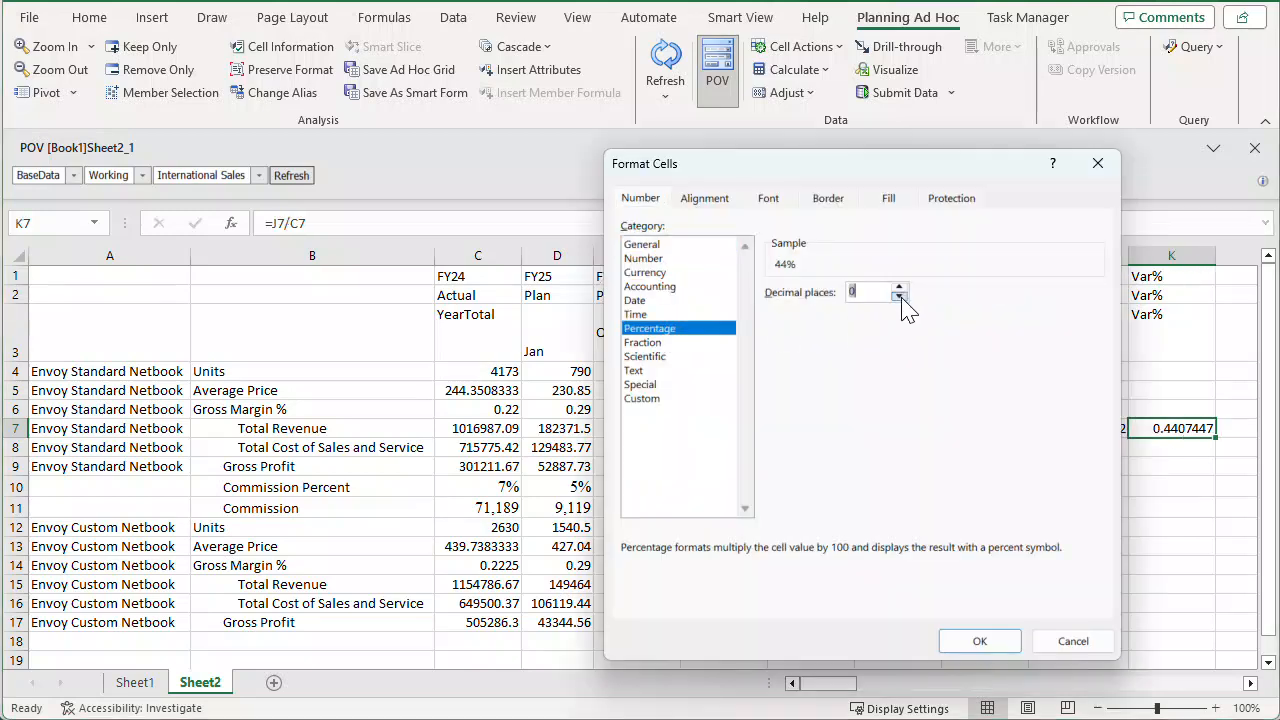
left_click(980, 641)
Copy the Plan vs Actual and Var% formulas from row 7 to the Total Cost of Sales and Service row, and refresh the grid.
left_click(1083, 429)
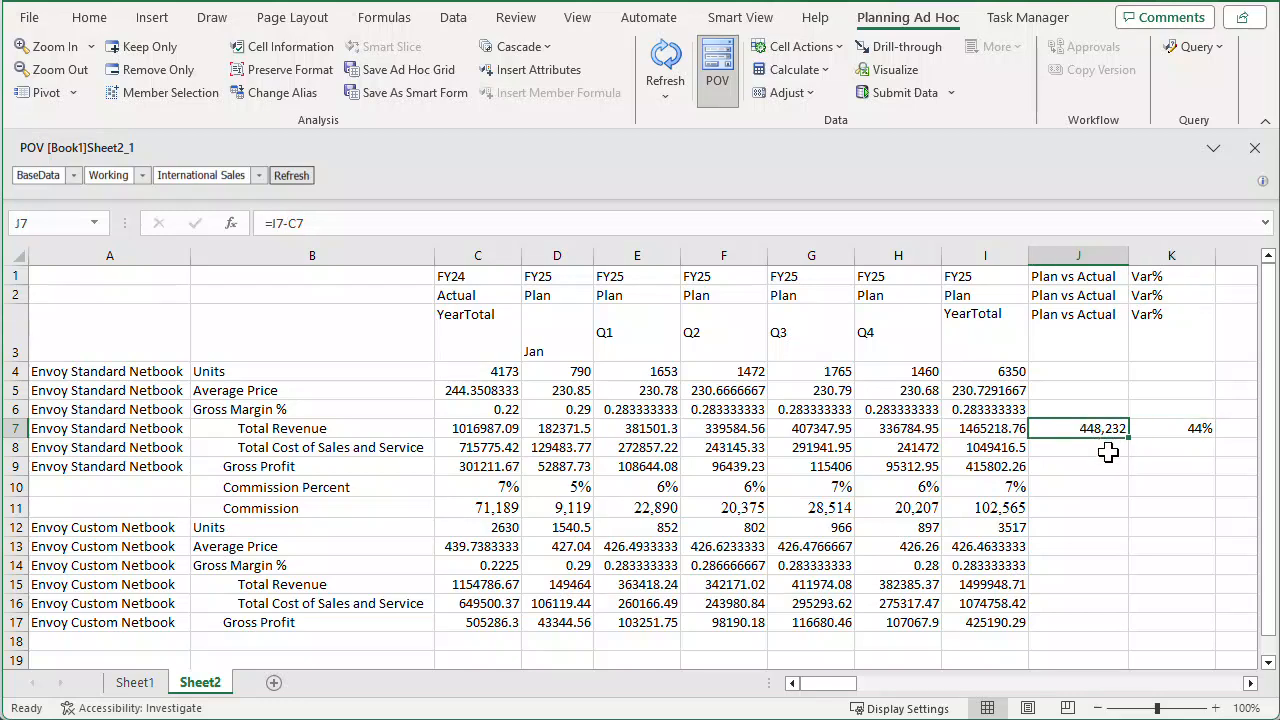
key("ctrl+c")
left_click(1108, 452)
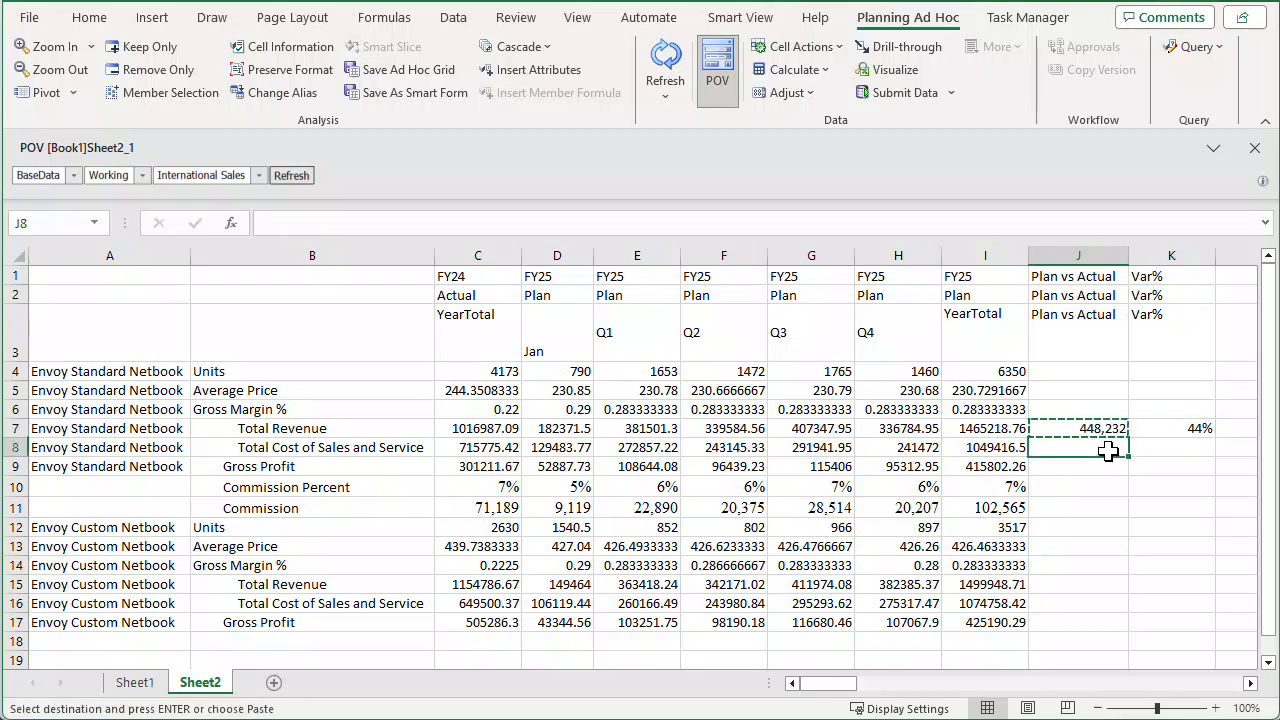
key("ctrl+v")
left_click(1182, 430)
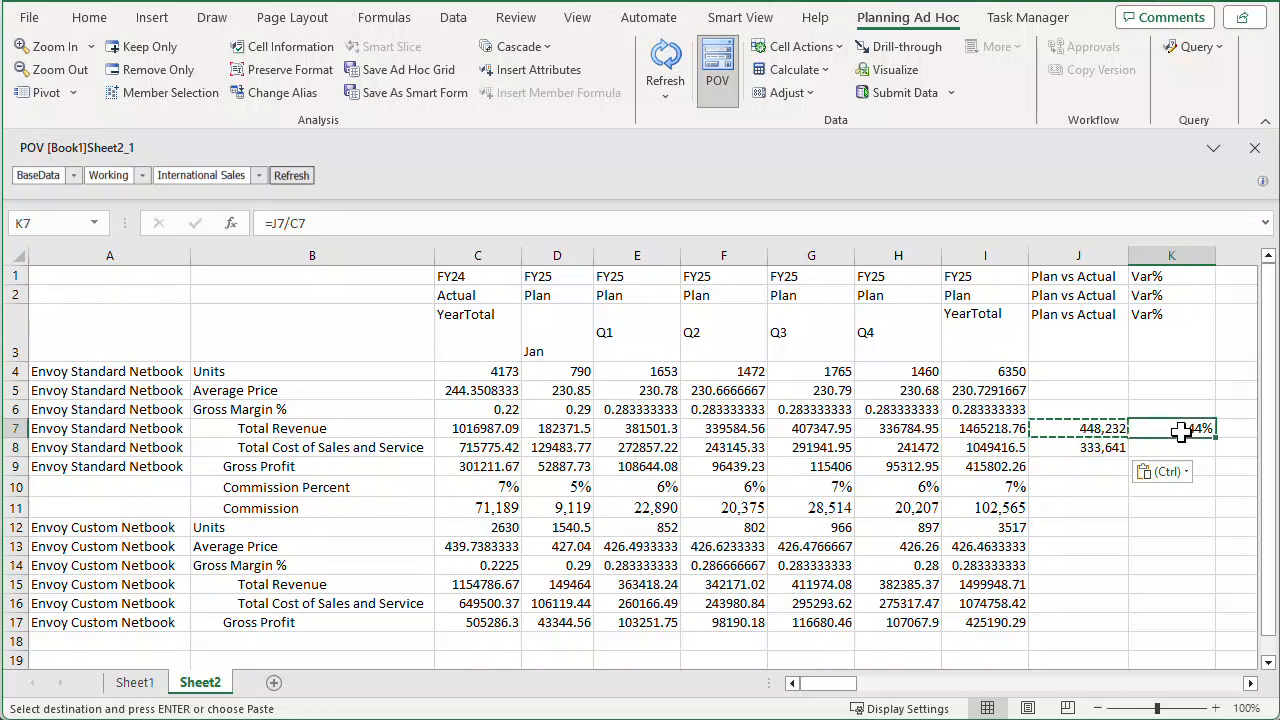
key("ctrl+c")
left_click(1179, 451)
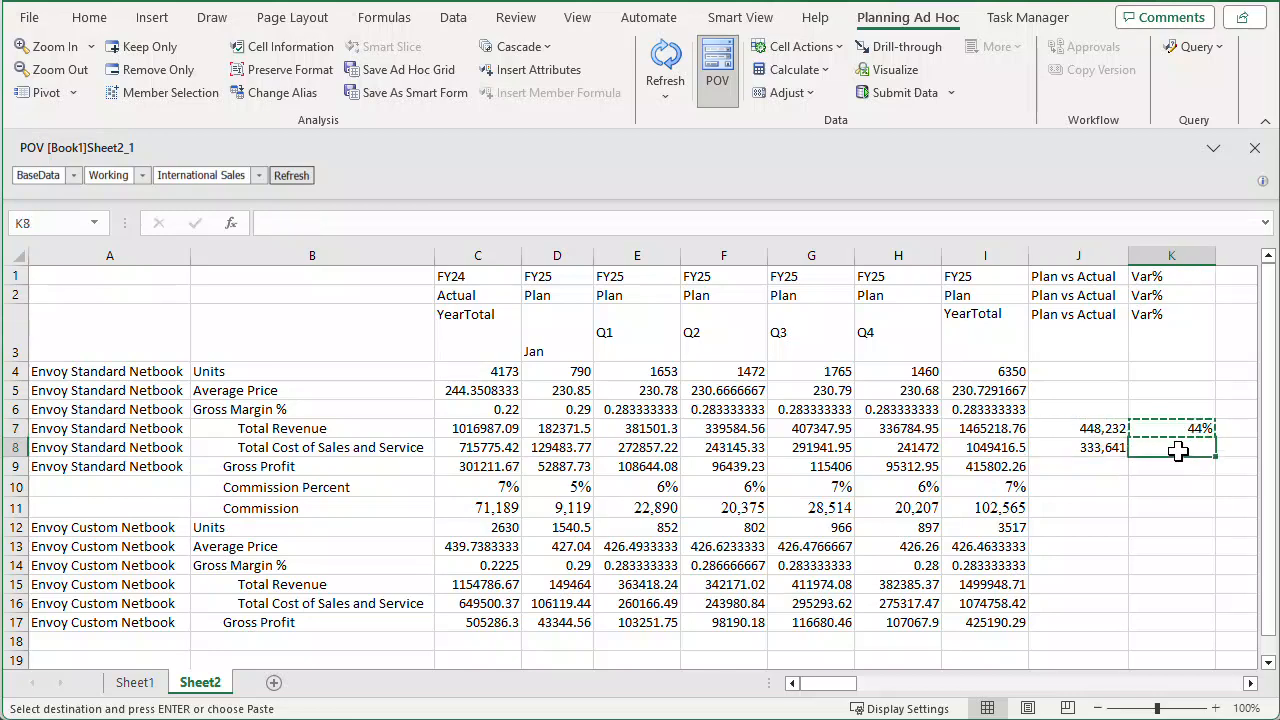
key("ctrl+v")
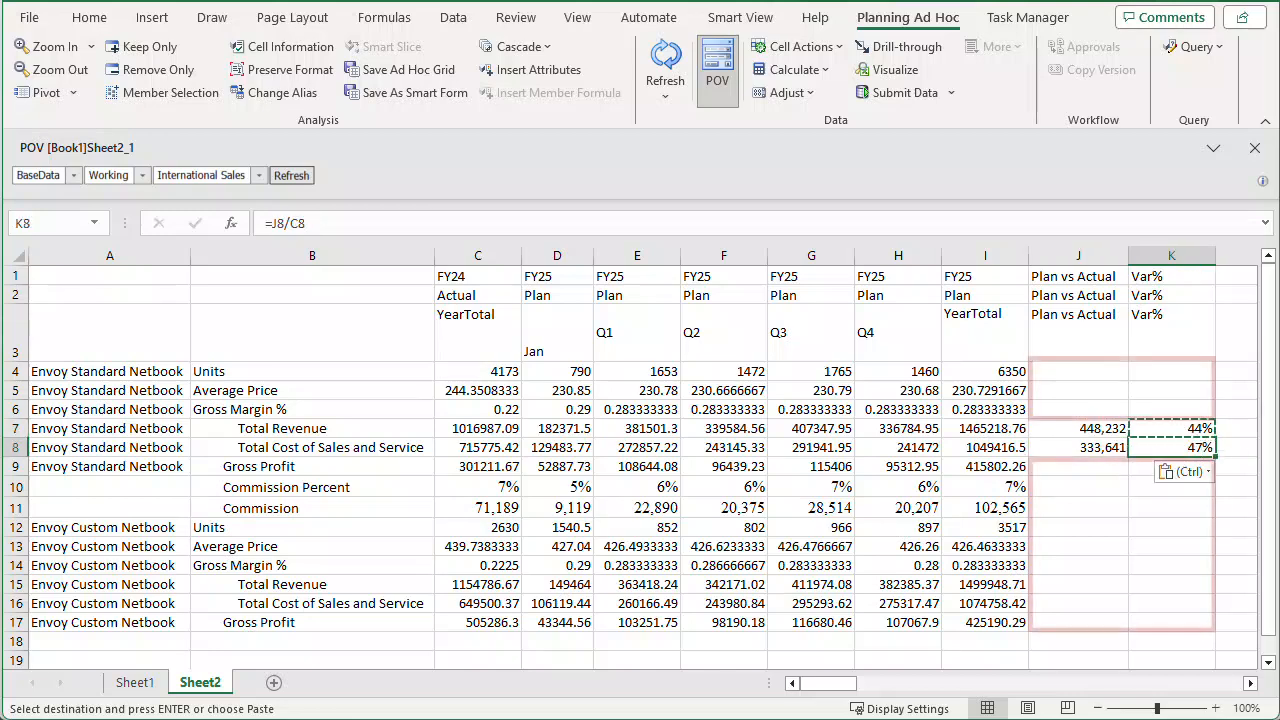
key("Escape")
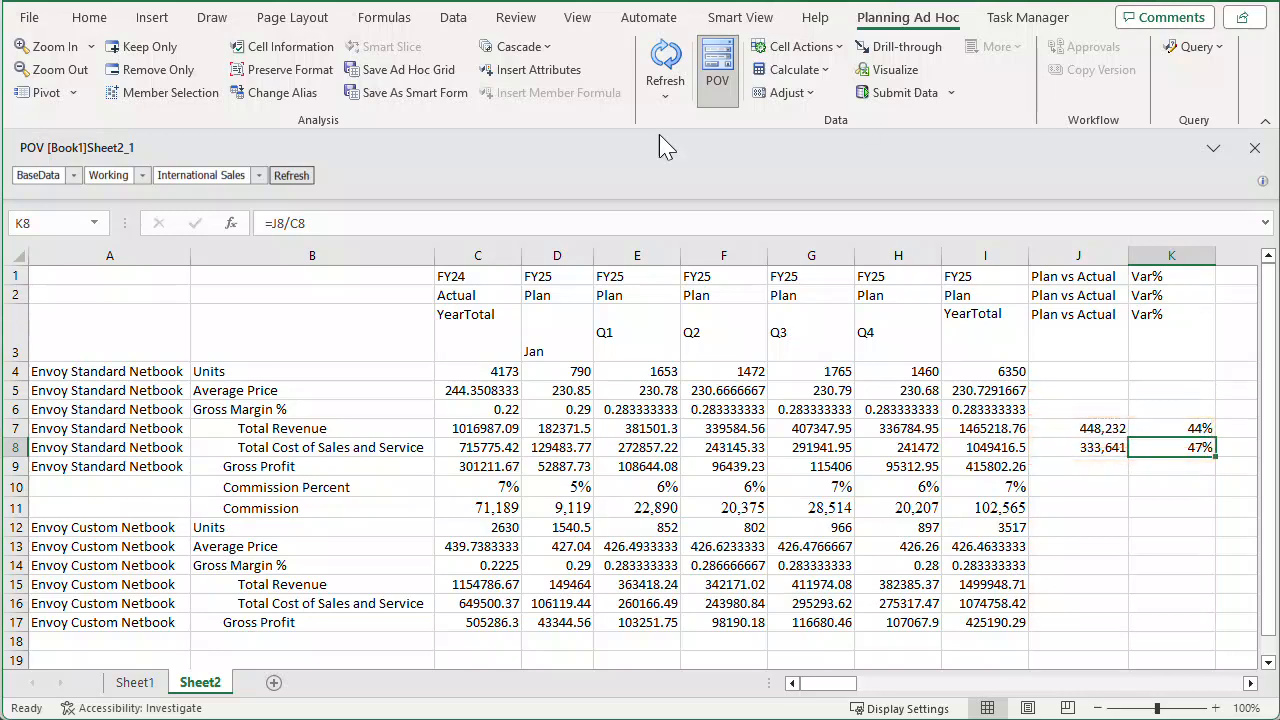
left_click(662, 70)
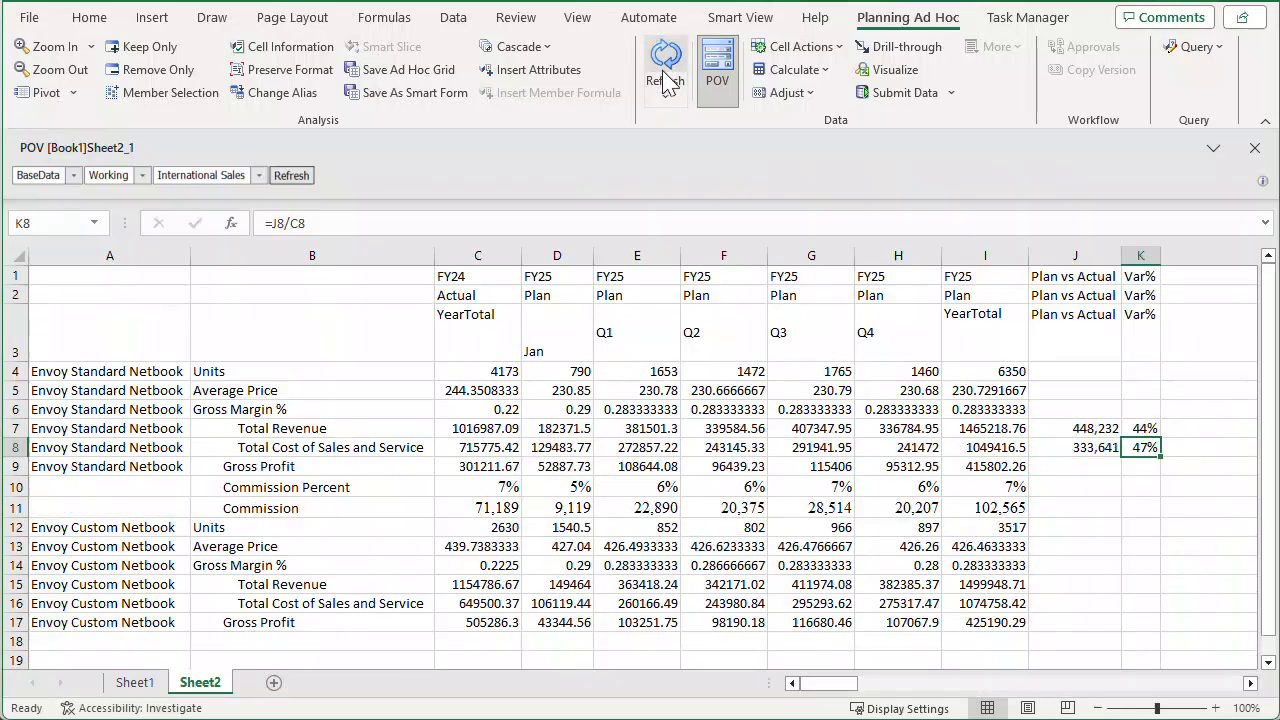
Submit the ad hoc grid's data.
left_click(906, 96)
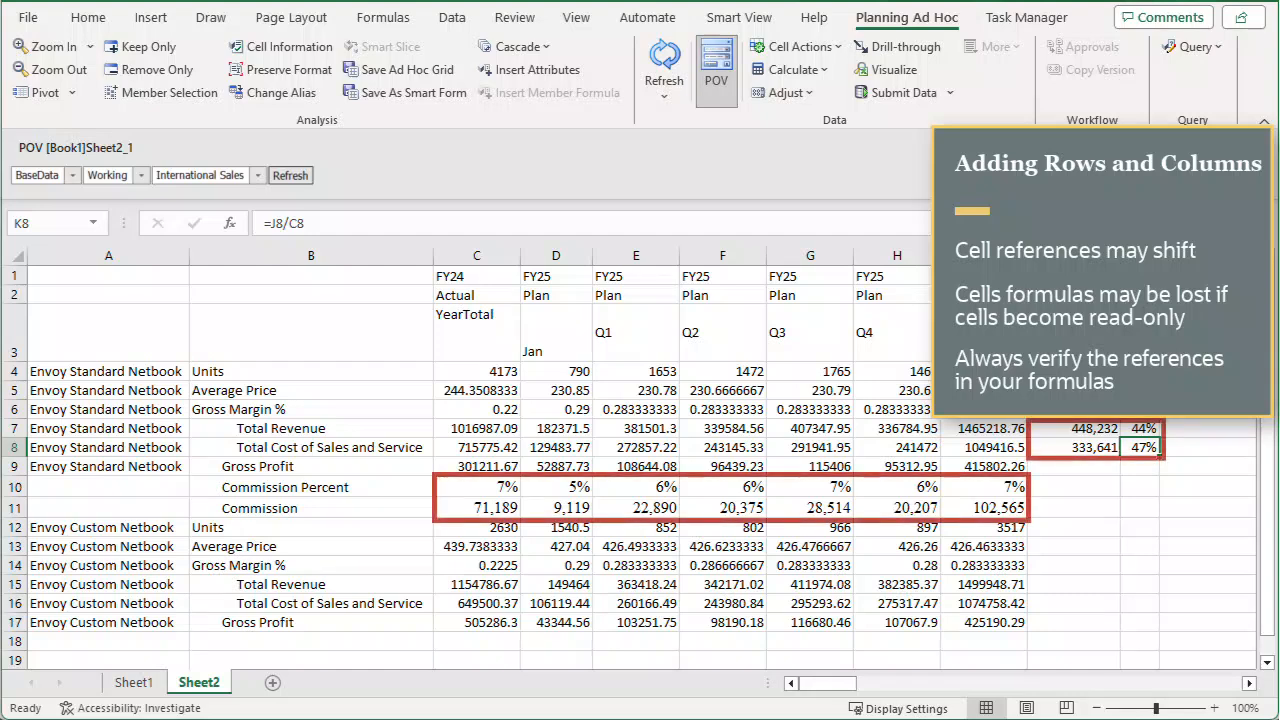
Bold the column headers in C1:K3 and the product names in A4:A17.
left_click(100, 19)
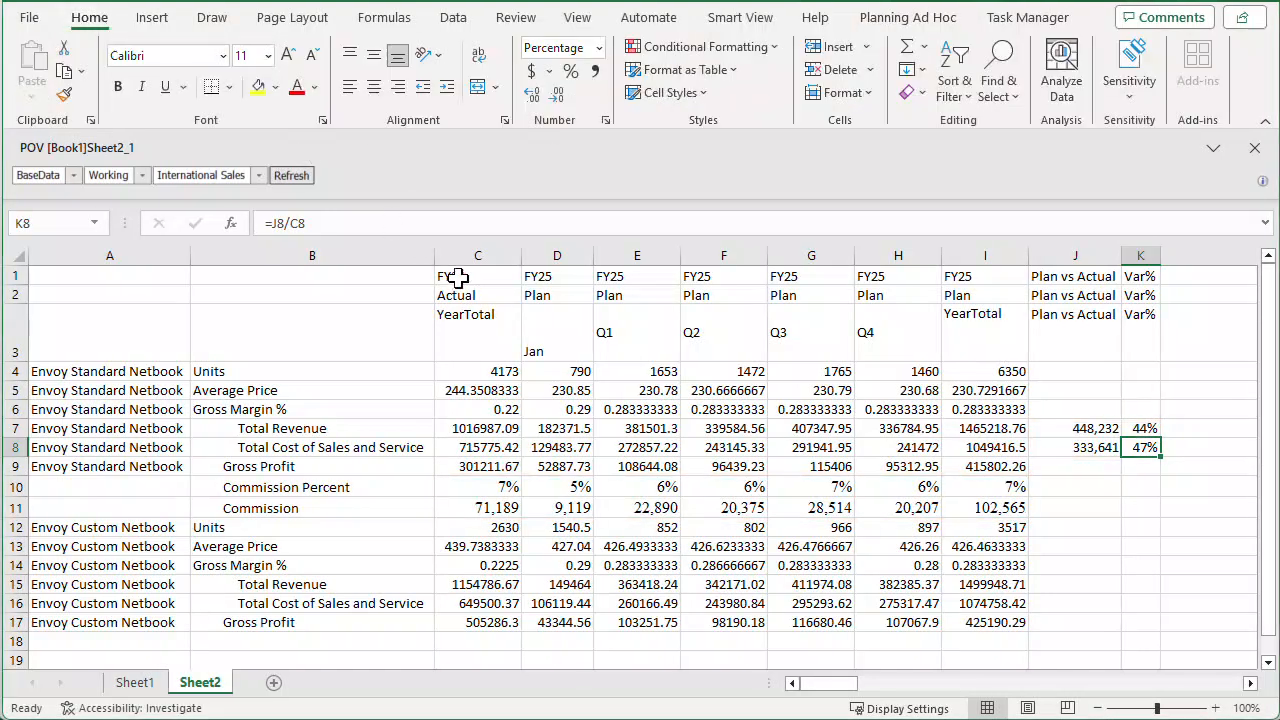
left_click_drag(457, 277, 1140, 342)
left_click(119, 88)
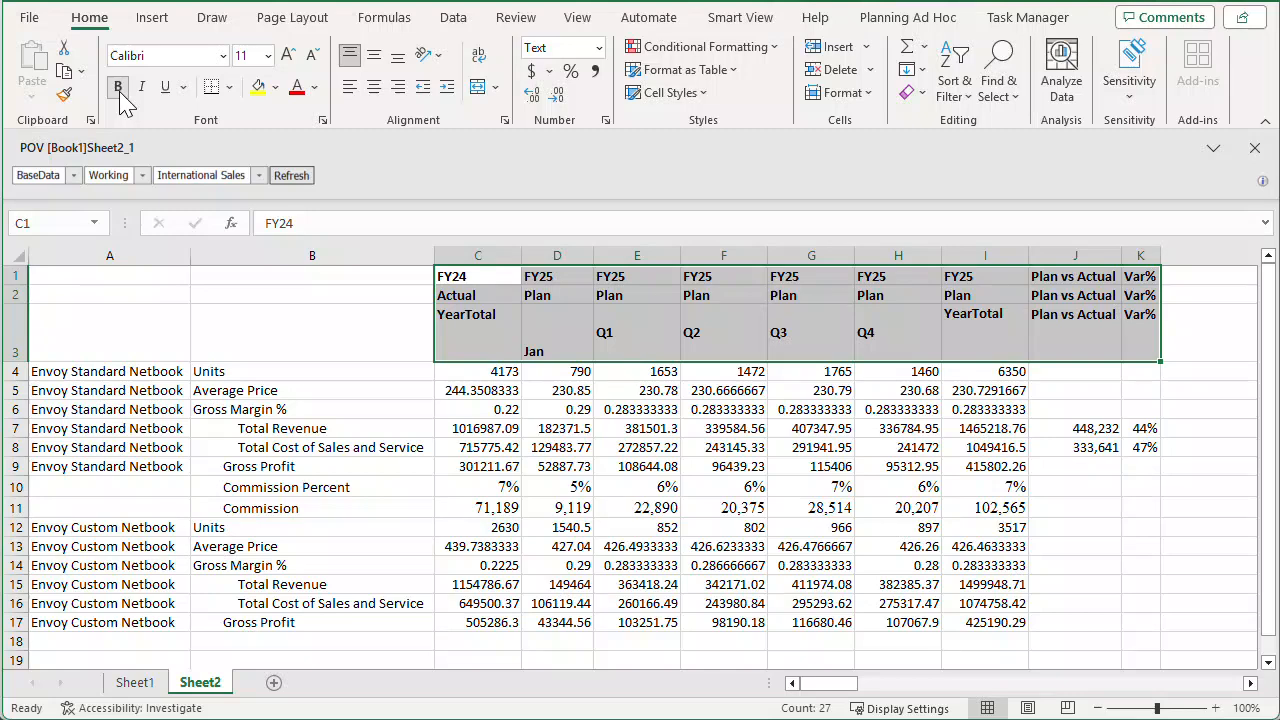
left_click_drag(128, 371, 131, 622)
key("ctrl+b")
Set the font color of the account names in B4:B17 to the standard Blue.
left_click(278, 371)
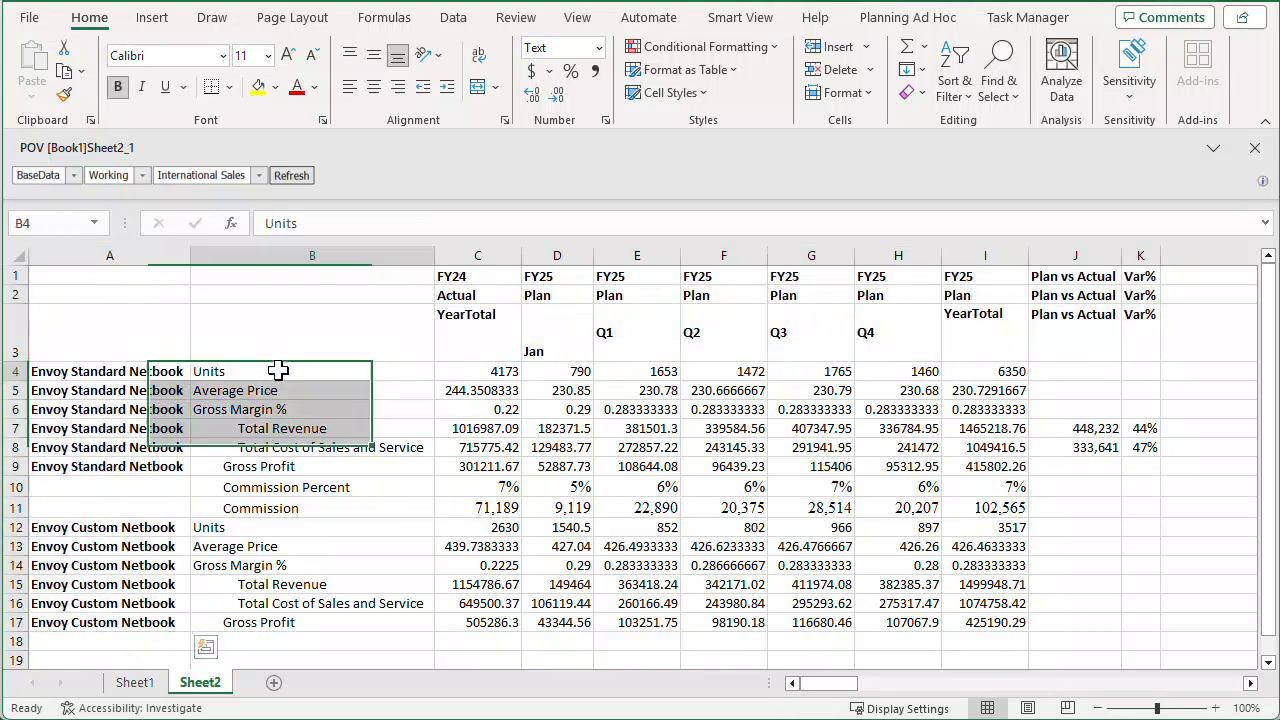
left_click_drag(278, 371, 280, 622)
left_click(314, 87)
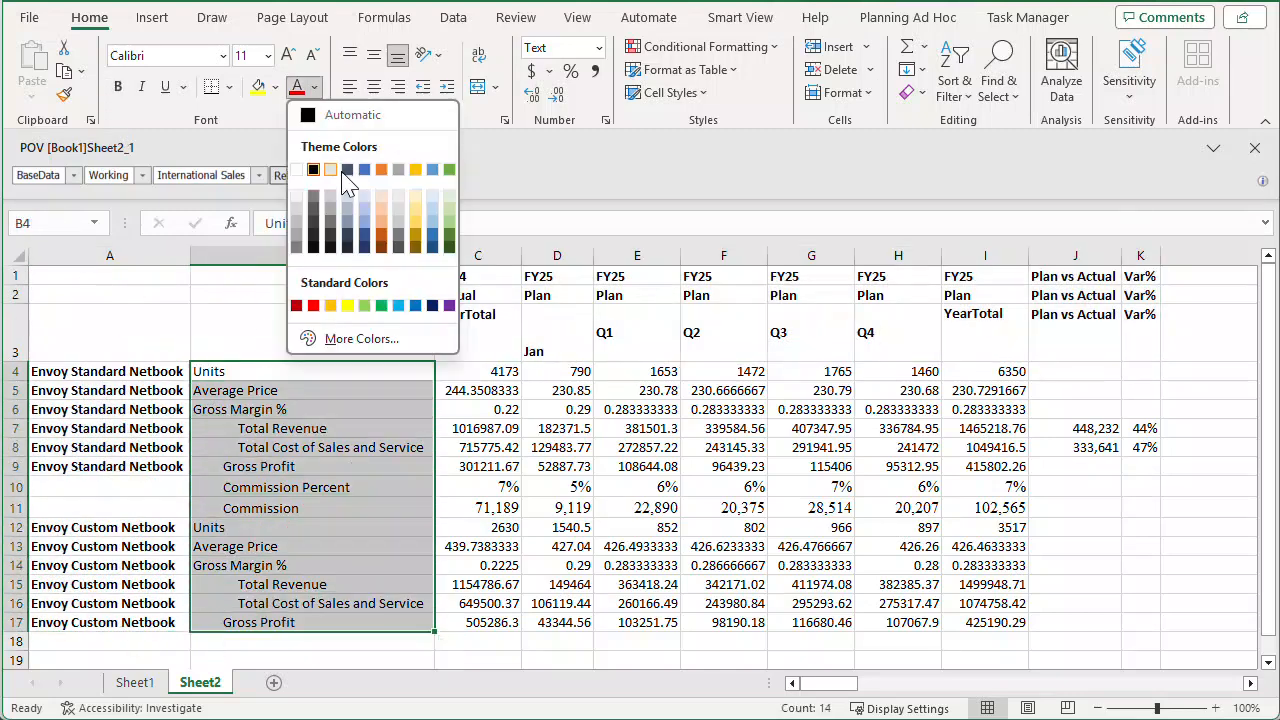
left_click(415, 305)
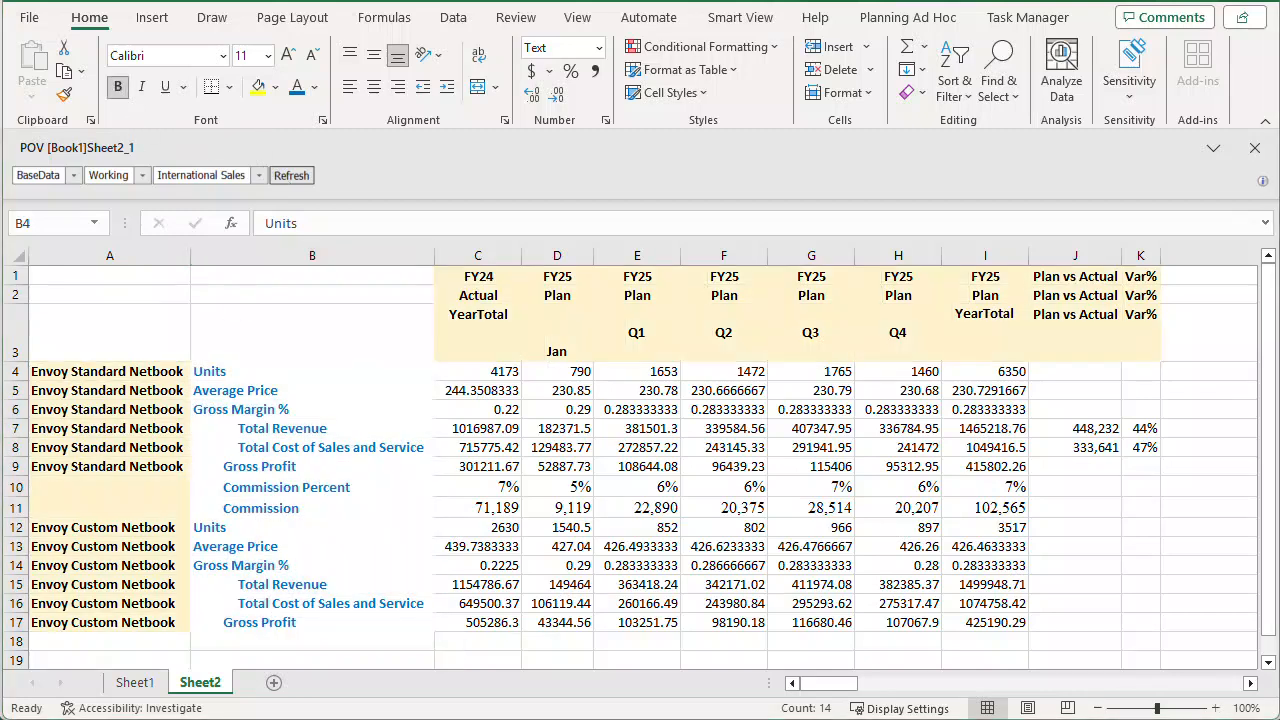
Save the grid as a Smart Form named "Revenue Plan for Products - SF2" in the /Library/Plan folder, with Submit Formatting enabled.
left_click(950, 18)
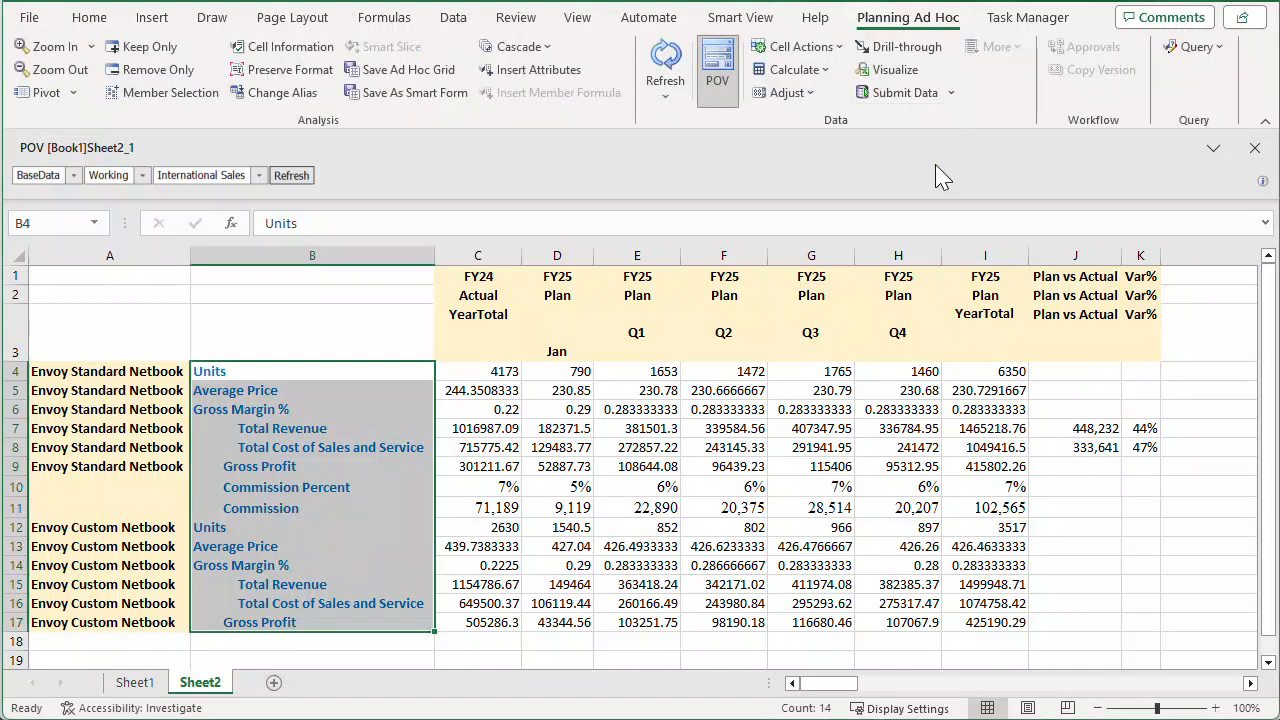
left_click(447, 93)
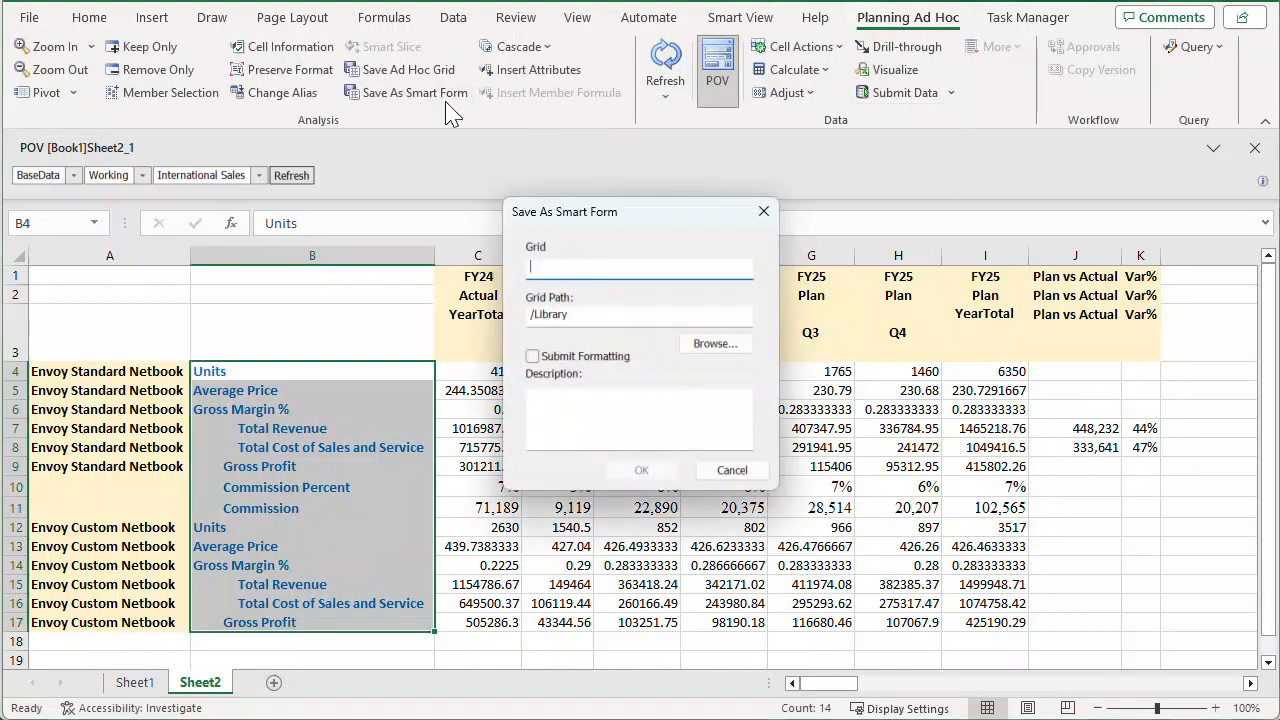
type("Revenue Plan for Products - SF2")
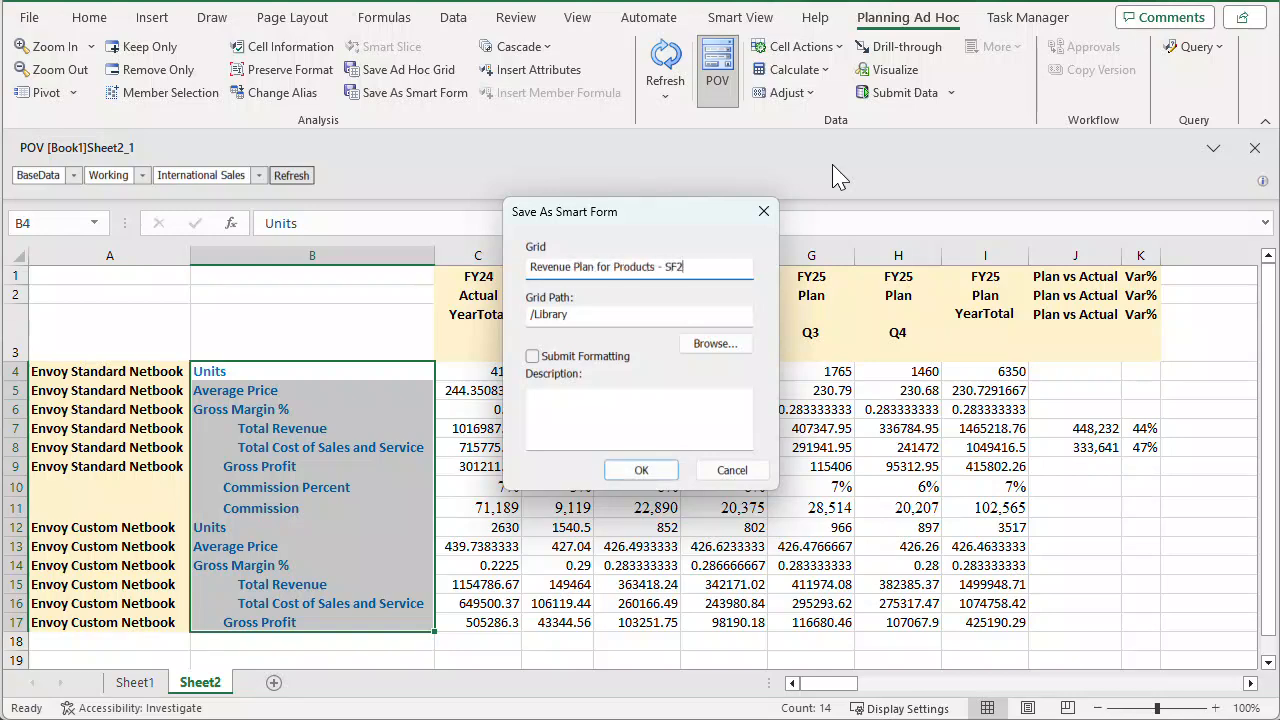
left_click(715, 344)
left_click(559, 351)
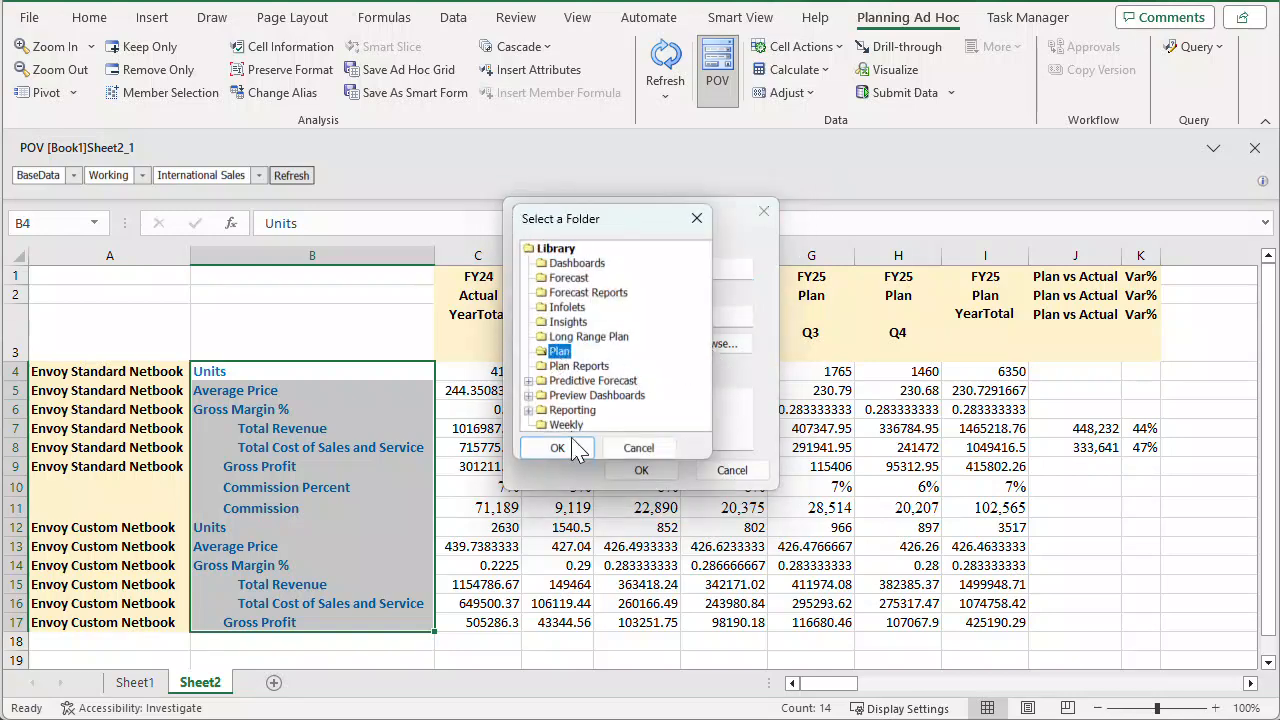
left_click(557, 448)
left_click(532, 356)
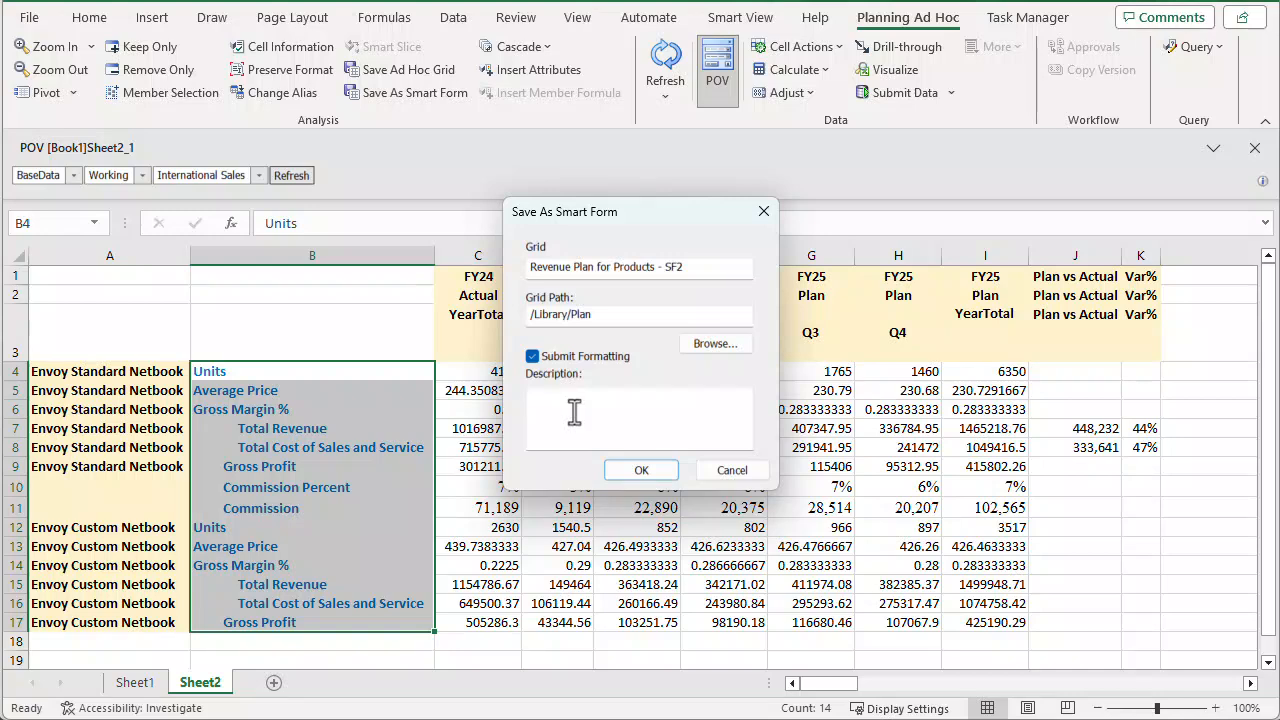
left_click(662, 476)
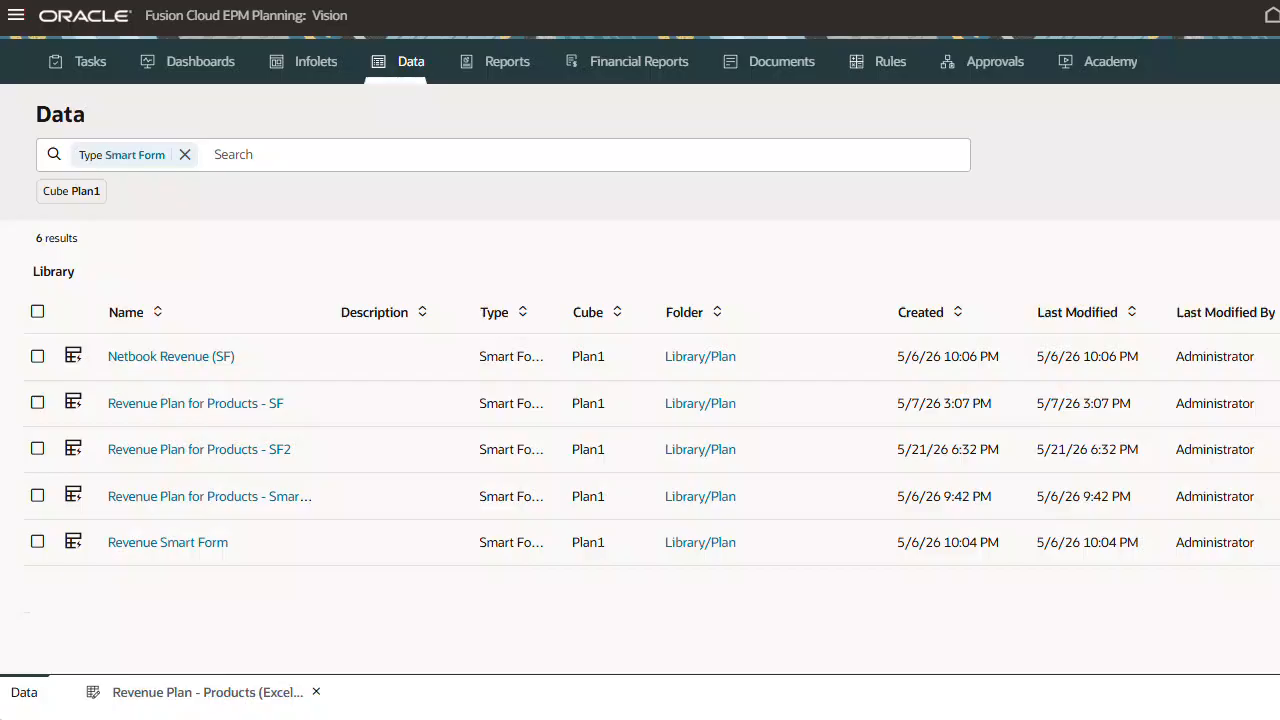
In Oracle Fusion Cloud EPM Planning, open the "Revenue Plan for Products - SF2" Smart Form from the Data list.
left_click(135, 451)
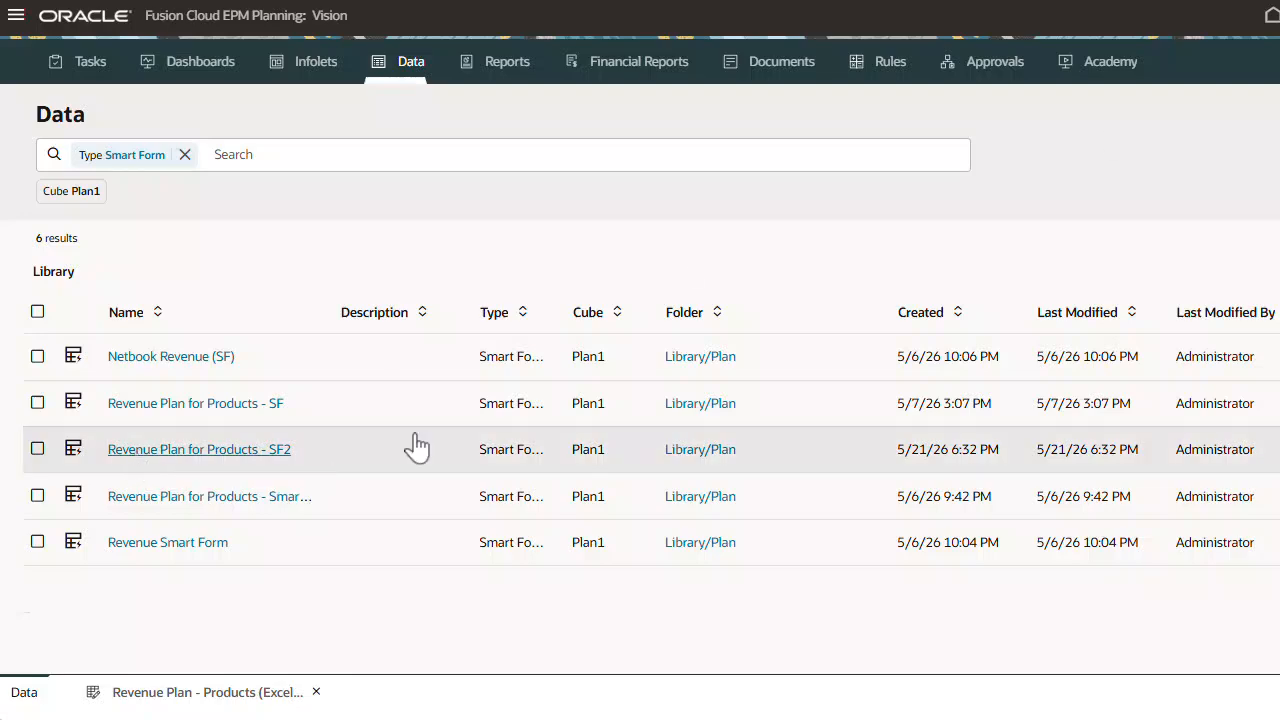